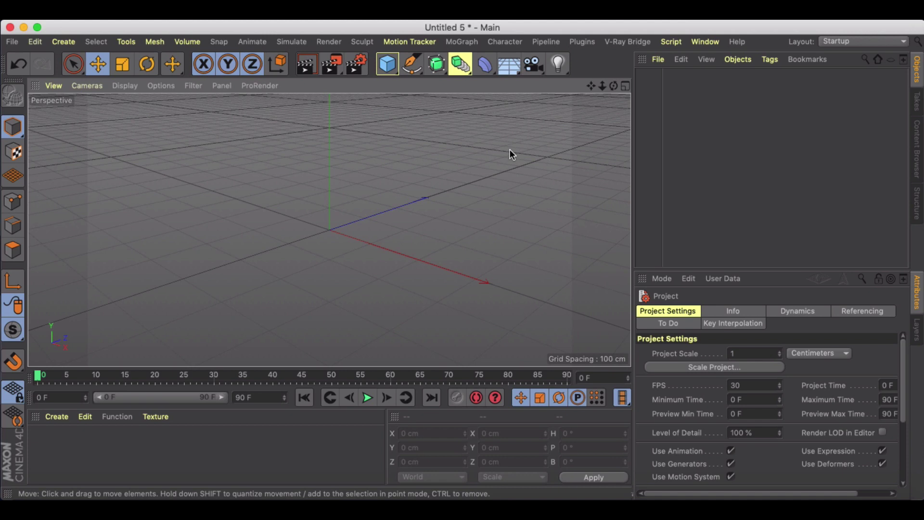
# Add a particle Emitter from the Simulate particles menu.
pyautogui.click(292, 42)
pyautogui.moveTo(299, 97)
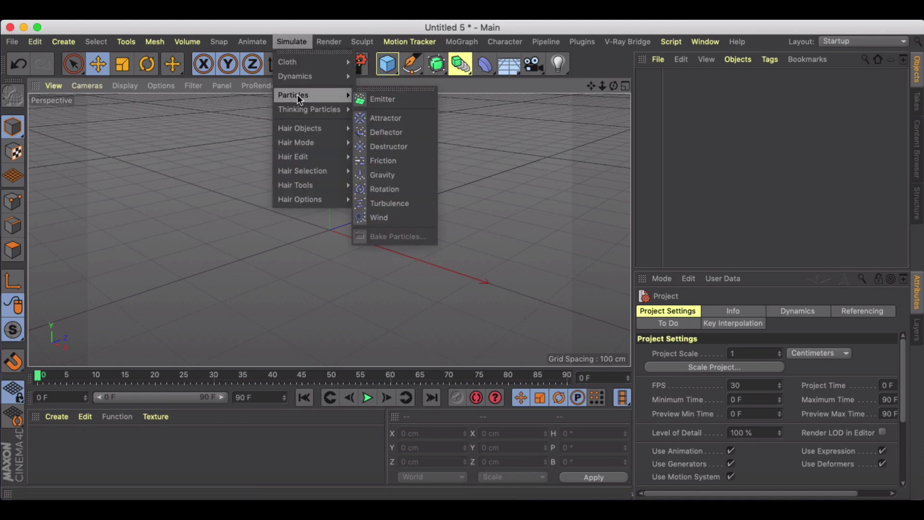
pyautogui.click(378, 100)
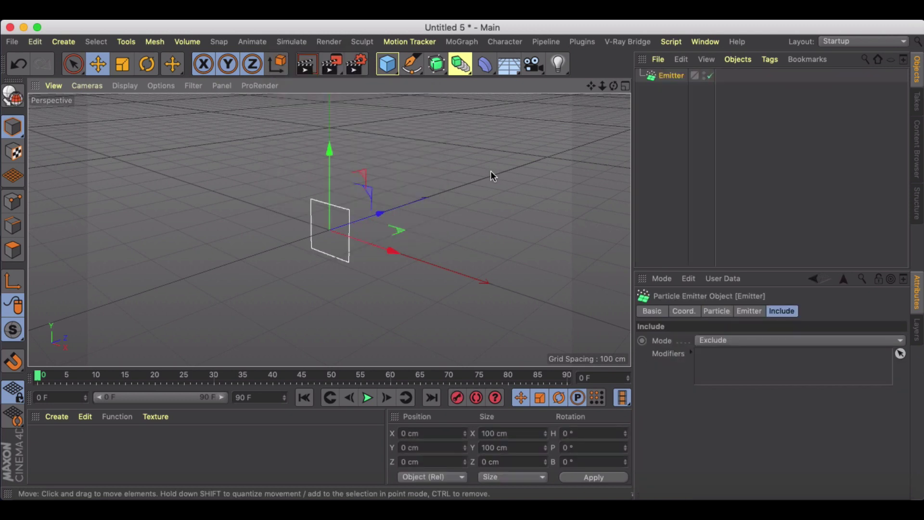
# Add a Sphere scaled to about 13 cm, parent it under the Emitter, and play the animation.
pyautogui.click(387, 63)
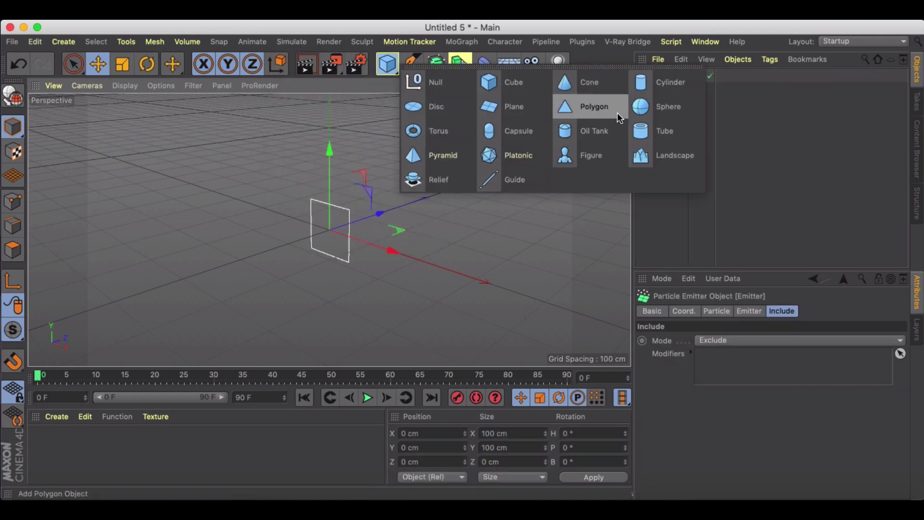
pyautogui.click(644, 107)
pyautogui.press('t')
pyautogui.moveTo(512, 191); pyautogui.dragTo(140, 253)
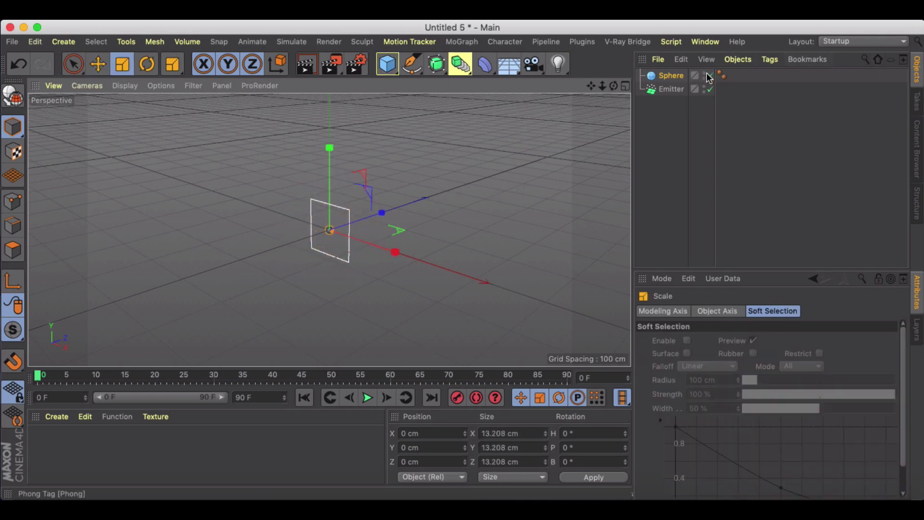
pyautogui.moveTo(674, 75); pyautogui.dragTo(676, 90)
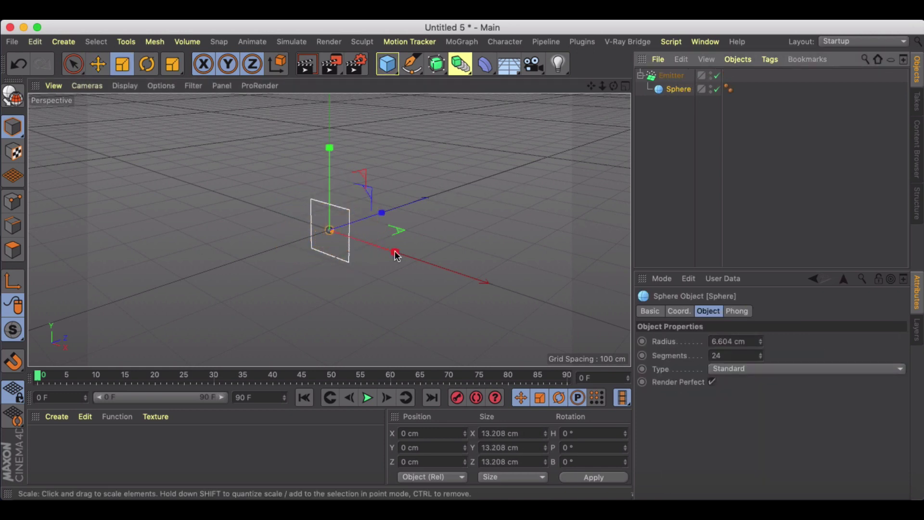
pyautogui.click(367, 397)
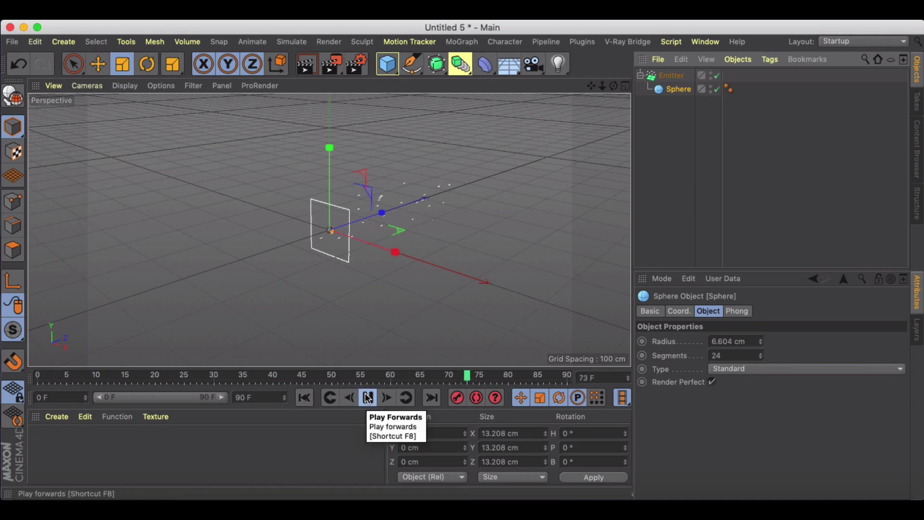
# Enable Show Objects on the Emitter so particles render as the child sphere, and preview it.
pyautogui.click(367, 397)
pyautogui.click(672, 77)
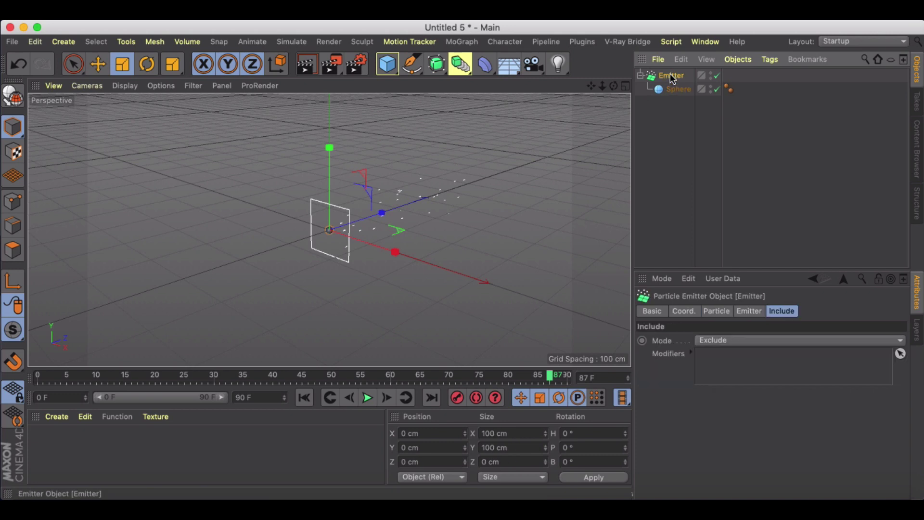
pyautogui.click(722, 311)
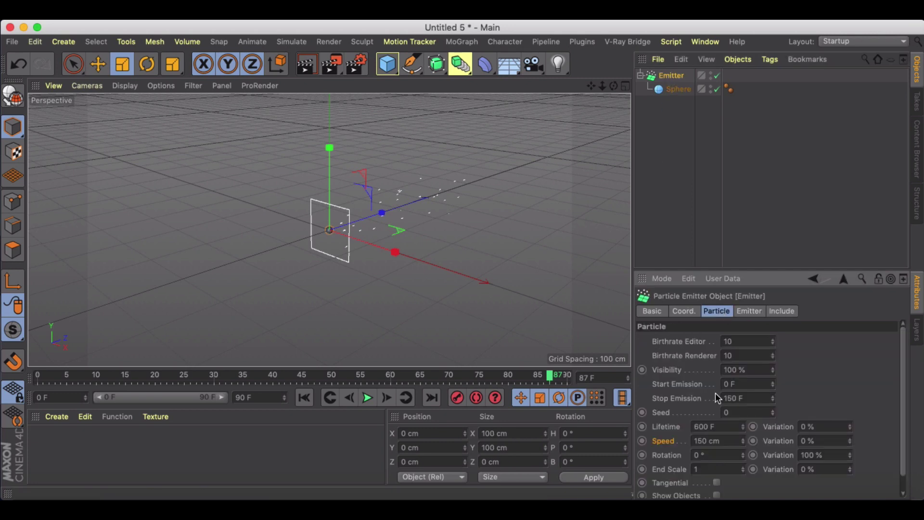
pyautogui.click(716, 496)
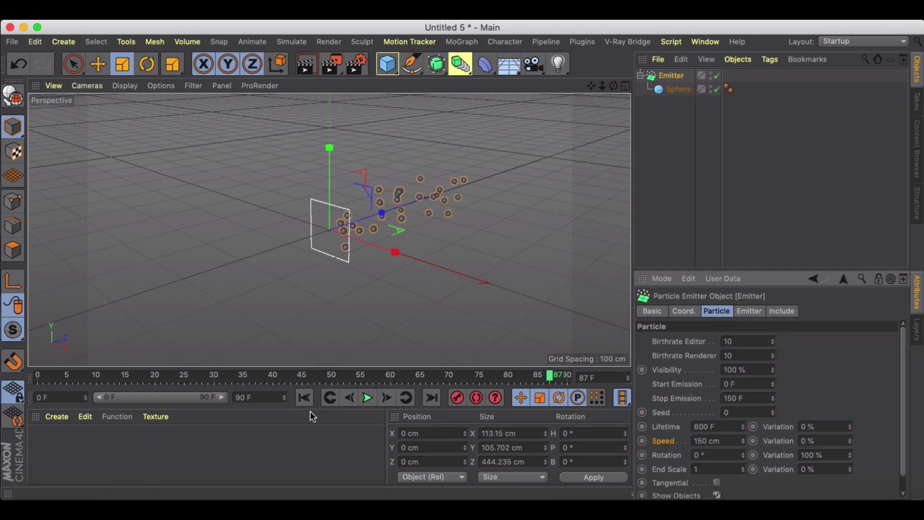
pyautogui.click(304, 397)
pyautogui.click(367, 397)
pyautogui.keyDown('alt'); pyautogui.moveTo(396, 244); pyautogui.dragTo(338, 272); pyautogui.keyUp('alt')
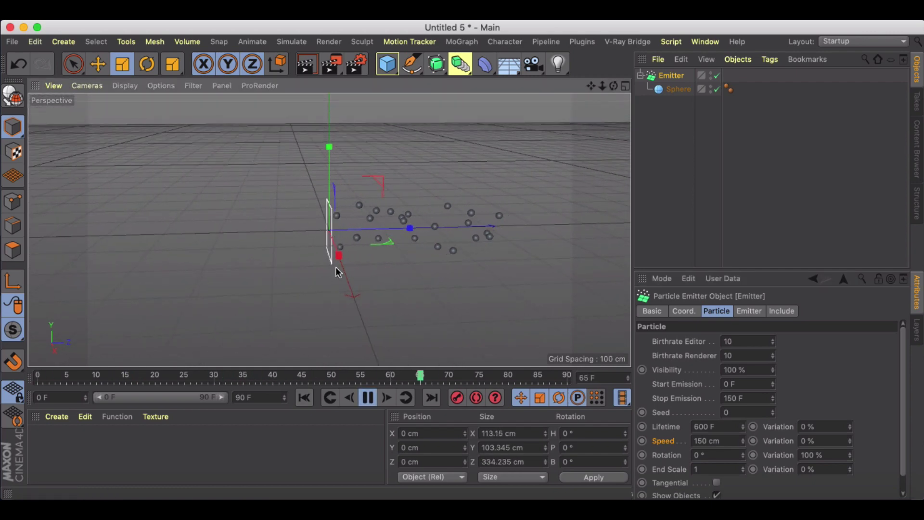
pyautogui.click(368, 398)
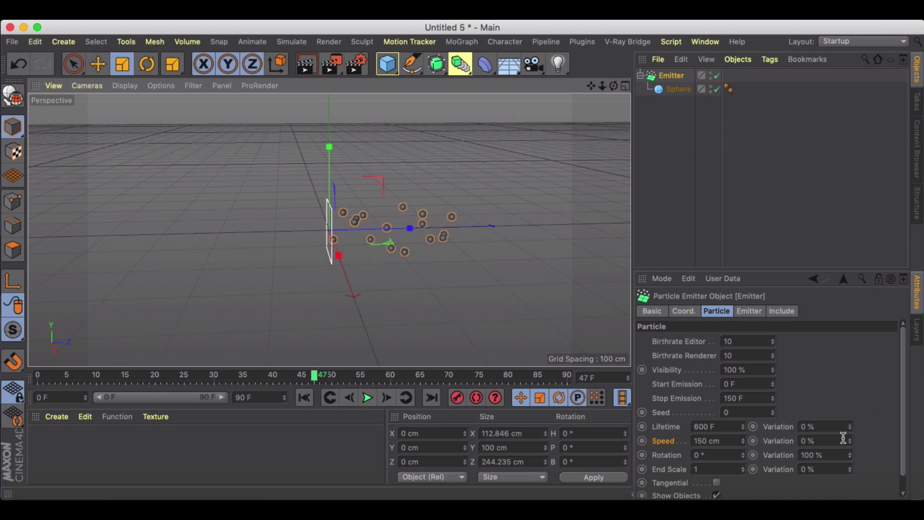
# Set particle Speed to 168 cm with 8% variation and 15% Lifetime and End Scale variation.
pyautogui.moveTo(742, 440); pyautogui.dragTo(742, 435)
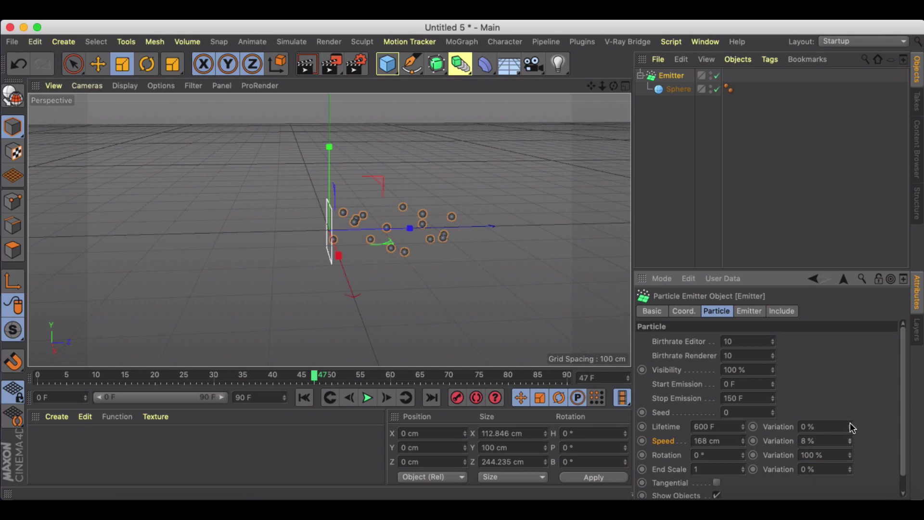
pyautogui.moveTo(849, 470); pyautogui.dragTo(849, 466)
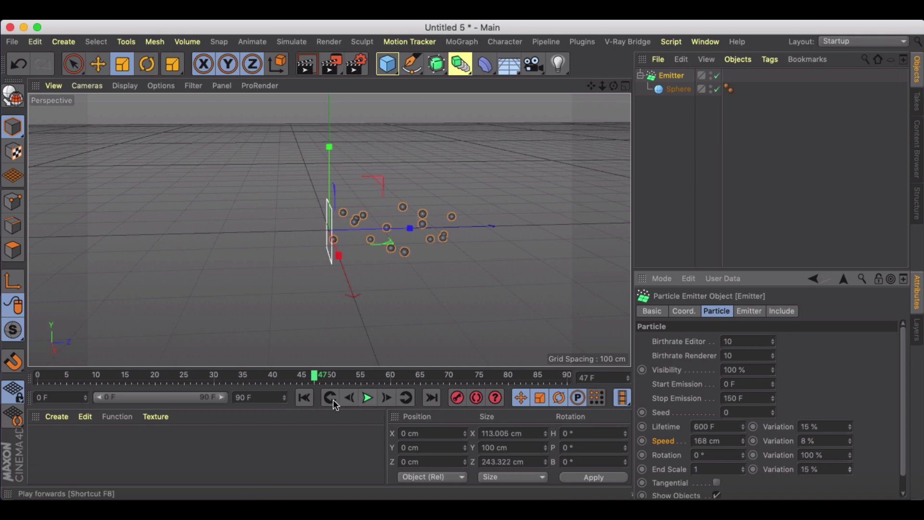
pyautogui.click(305, 397)
pyautogui.click(367, 398)
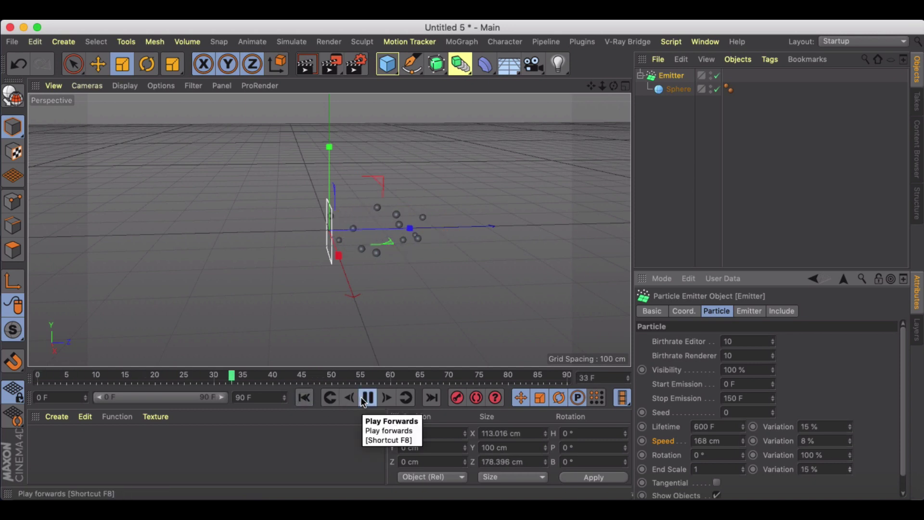
# Replay the swarm at birthrate 95 editor / 92 render, stop at frame 76, and deselect the Emitter.
pyautogui.click(364, 399)
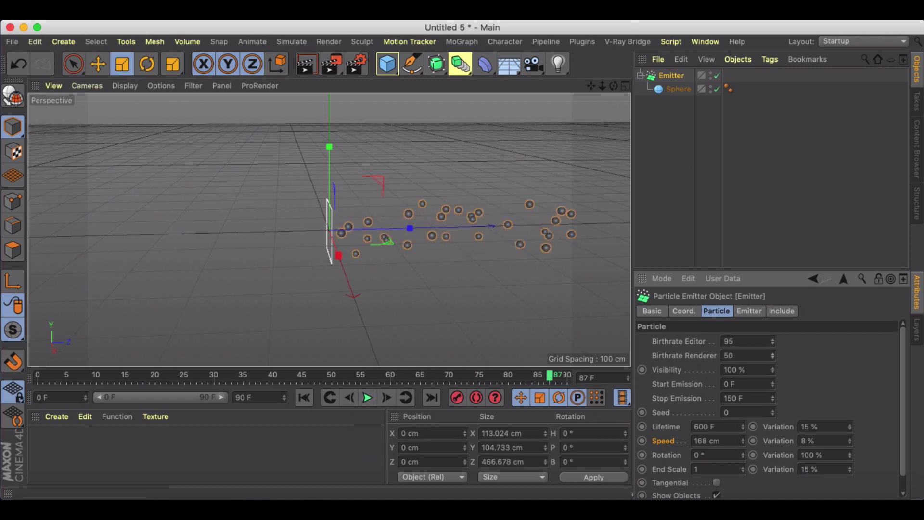
pyautogui.click(304, 397)
pyautogui.click(367, 398)
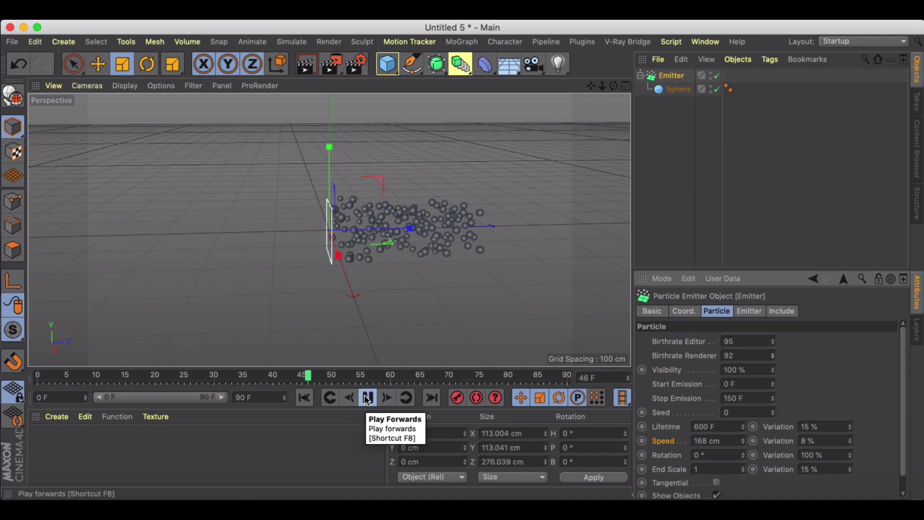
pyautogui.click(367, 397)
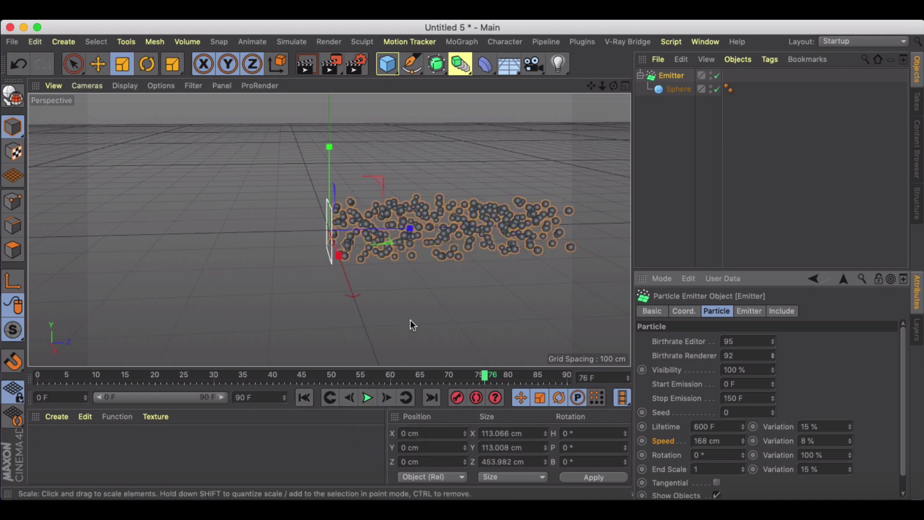
pyautogui.click(676, 150)
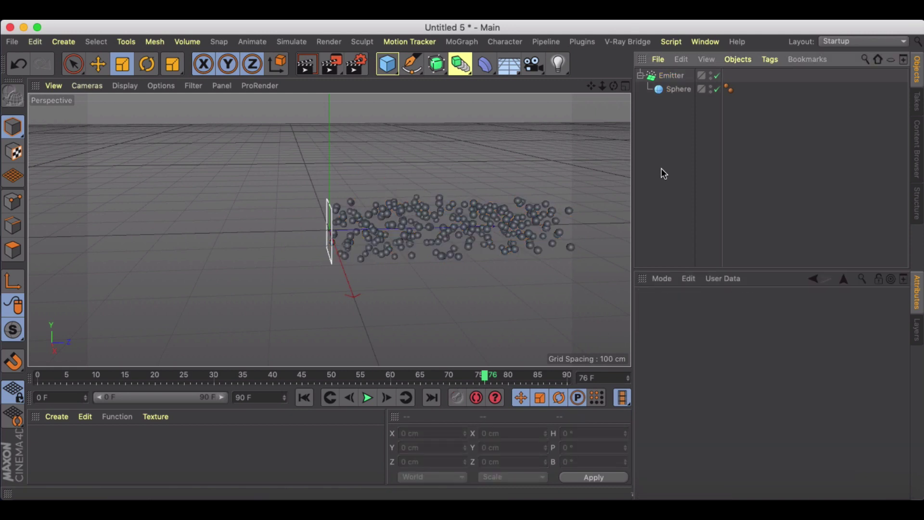
# Add a Helix spline, stretch its height to 1184 cm, and zoom out to frame the whole helix.
pyautogui.moveTo(415, 61); pyautogui.dragTo(562, 127)
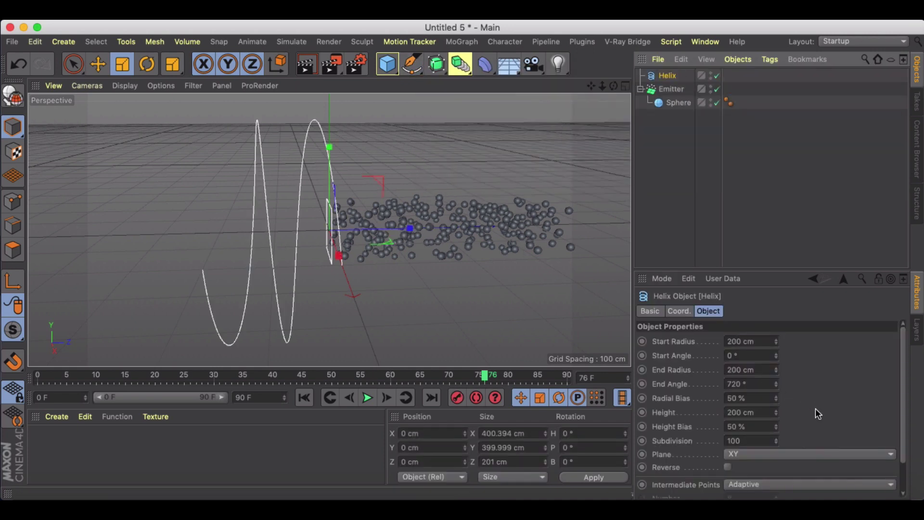
pyautogui.moveTo(776, 410); pyautogui.dragTo(768, 419)
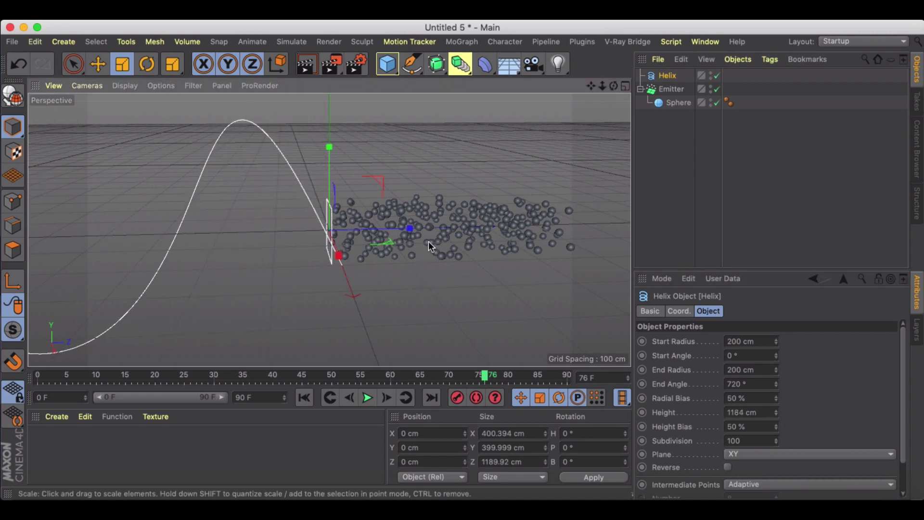
pyautogui.scroll(-5, 312, 255)
pyautogui.keyDown('alt'); pyautogui.moveTo(314, 253); pyautogui.dragTo(361, 234); pyautogui.keyUp('alt')
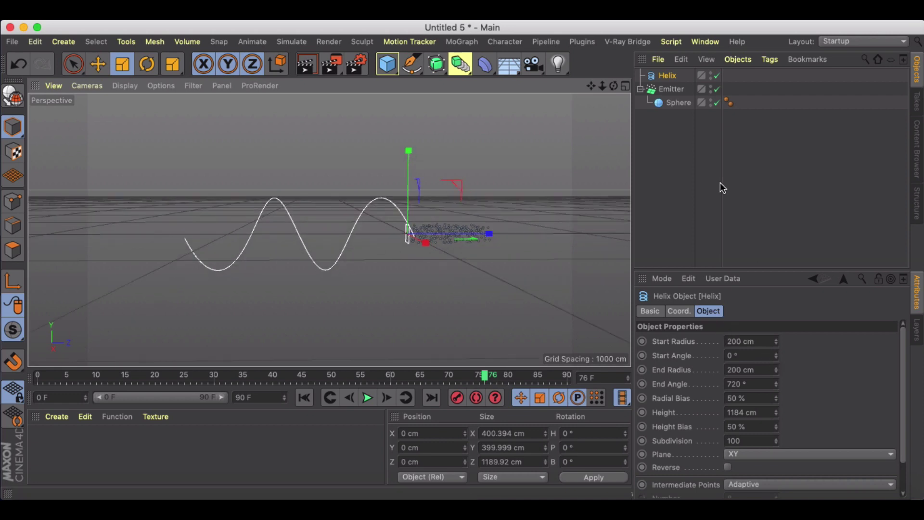
# Select the Emitter and browse the particle simulation menu without adding anything.
pyautogui.click(667, 89)
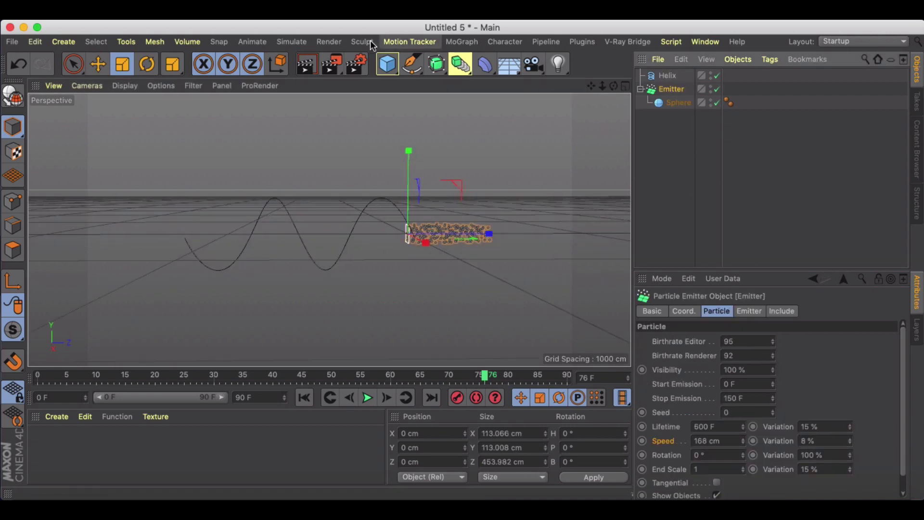
pyautogui.click(291, 41)
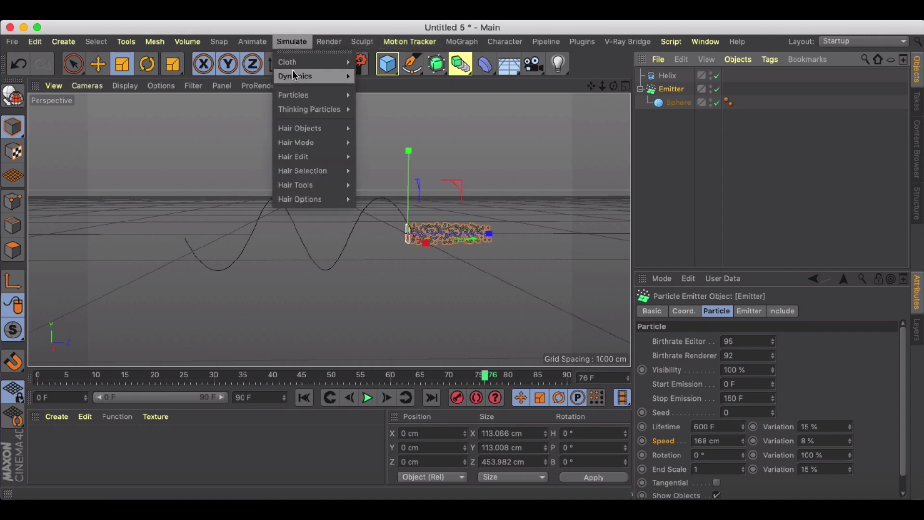
pyautogui.moveTo(293, 95)
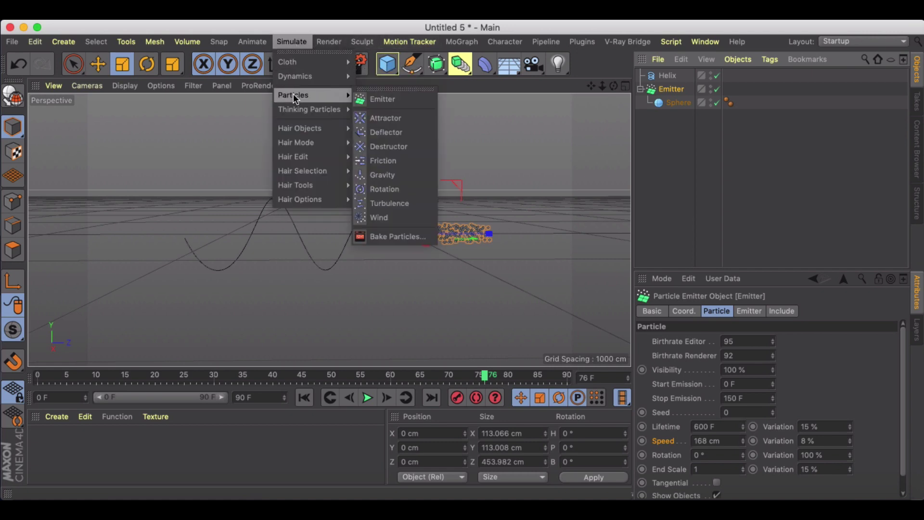
pyautogui.click(366, 99)
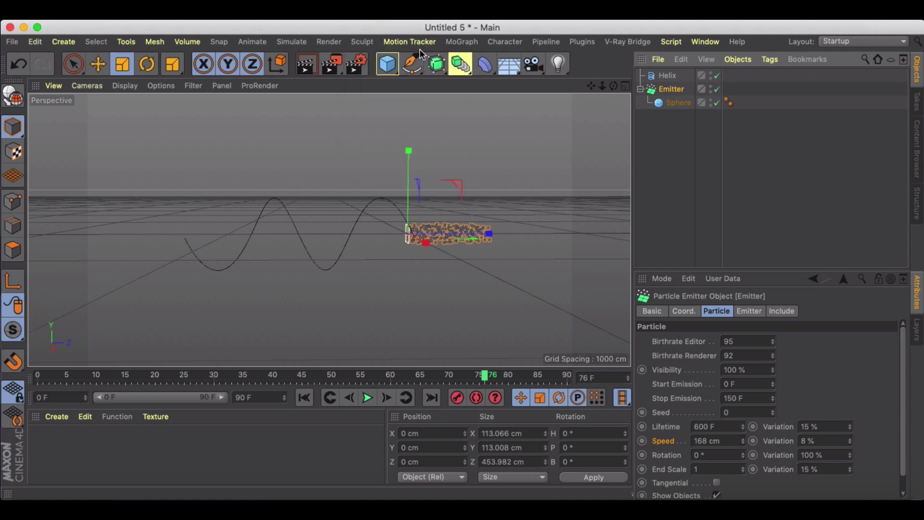
# Add a Spline Wrap deformer under the Emitter and assign the Helix as its spline.
pyautogui.click(484, 65)
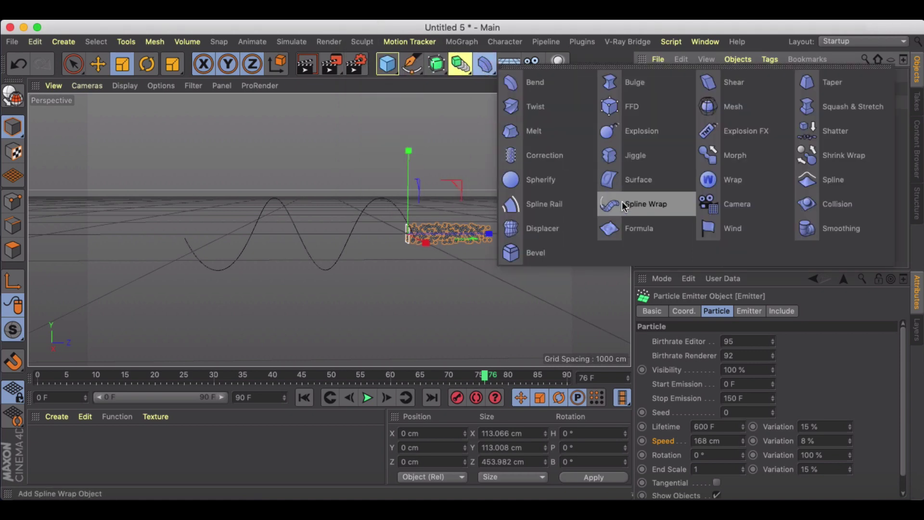
pyautogui.click(485, 67)
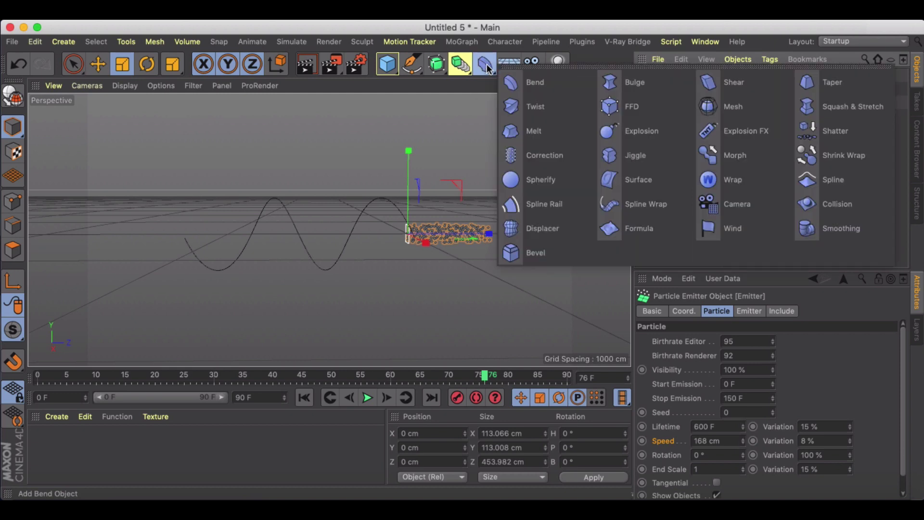
pyautogui.click(640, 202)
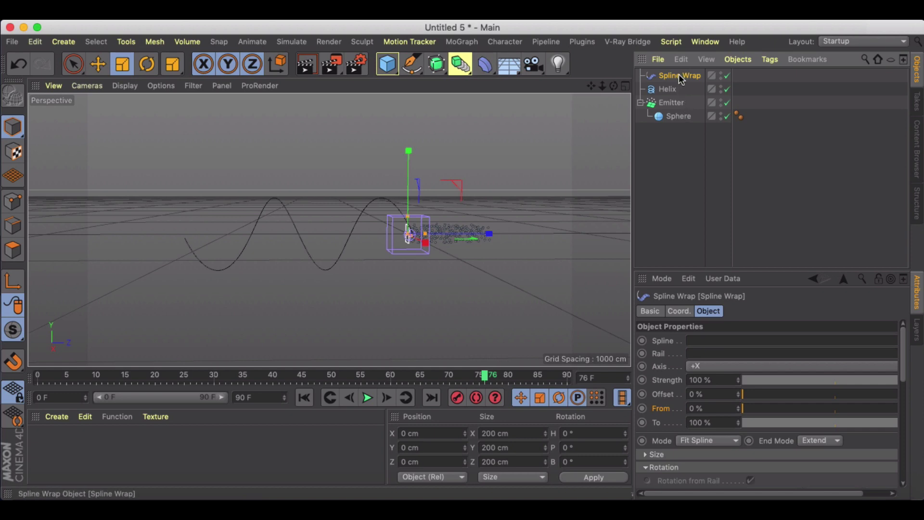
pyautogui.moveTo(678, 75); pyautogui.dragTo(657, 138)
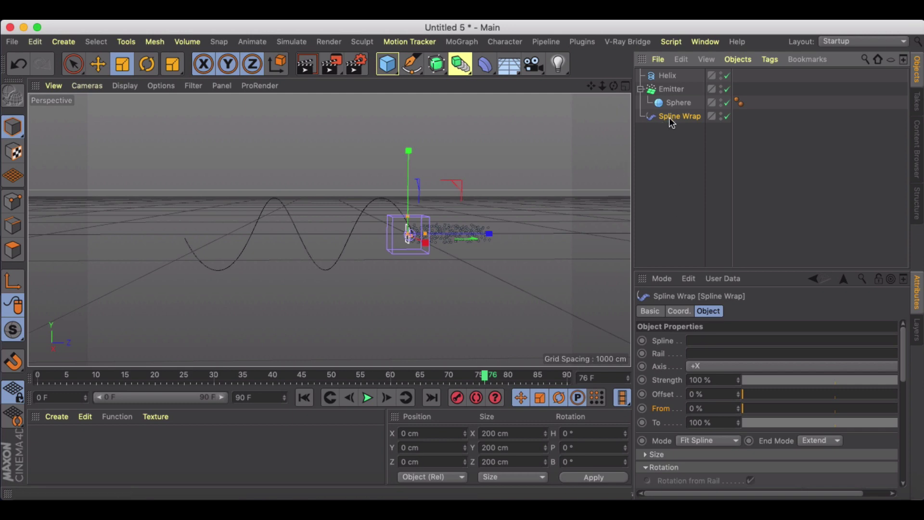
pyautogui.moveTo(667, 76); pyautogui.dragTo(704, 341)
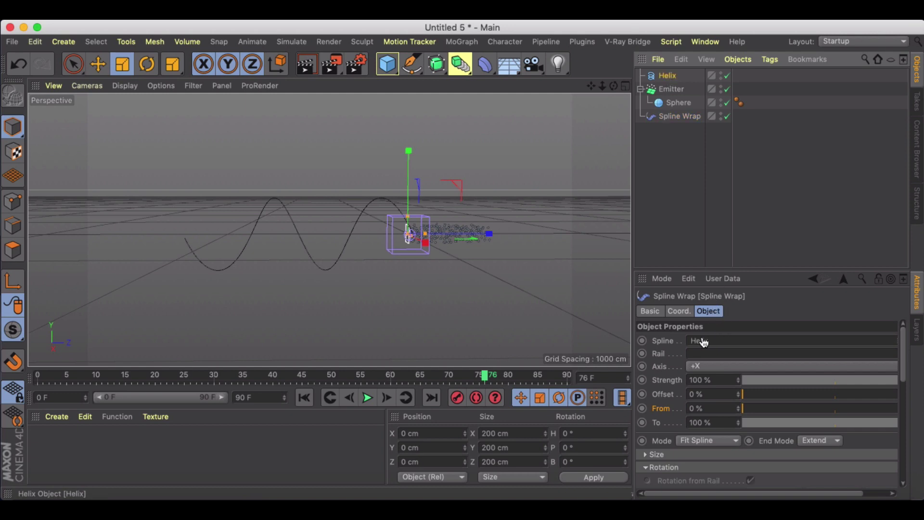
# Play from the start to watch particles follow the helix, stopping at frame 50.
pyautogui.click(315, 397)
pyautogui.click(368, 397)
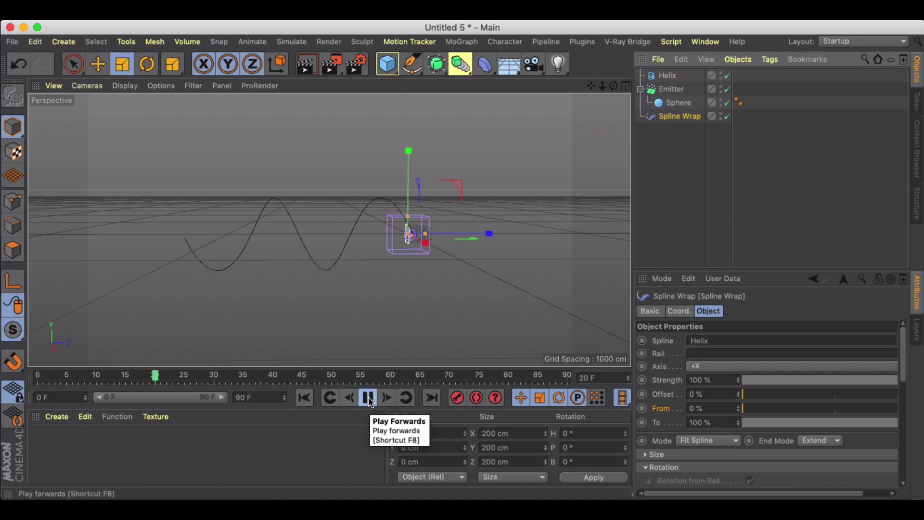
pyautogui.click(368, 397)
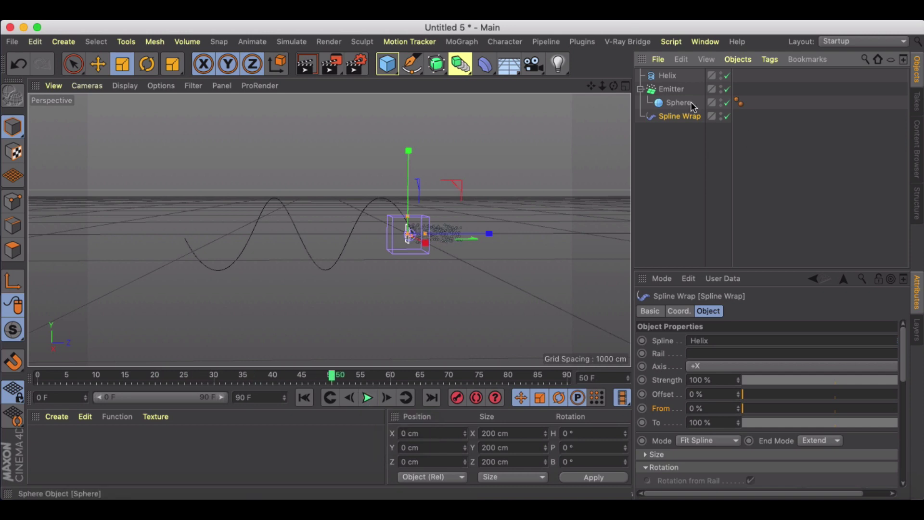
# Group the Emitter and Sphere in a Null named 'emitter particles' placed below the Helix.
pyautogui.click(408, 70)
pyautogui.click(431, 83)
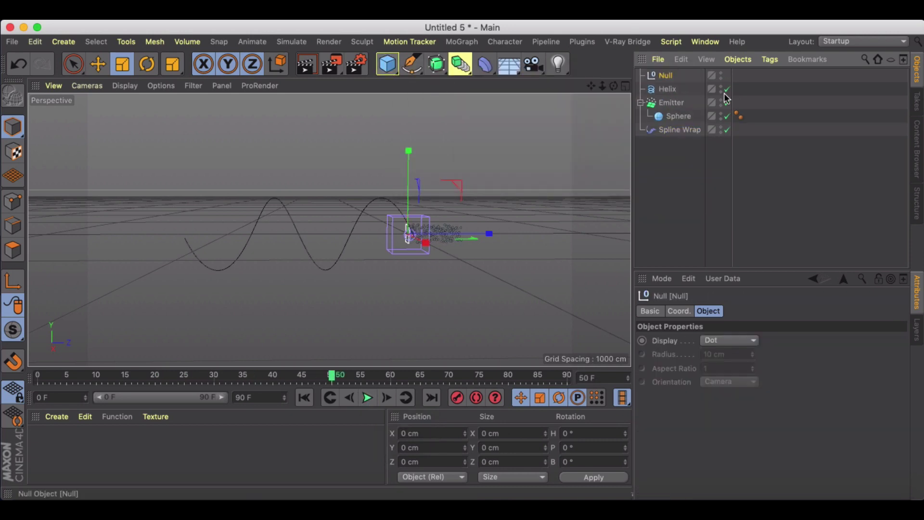
pyautogui.moveTo(668, 76); pyautogui.dragTo(667, 77)
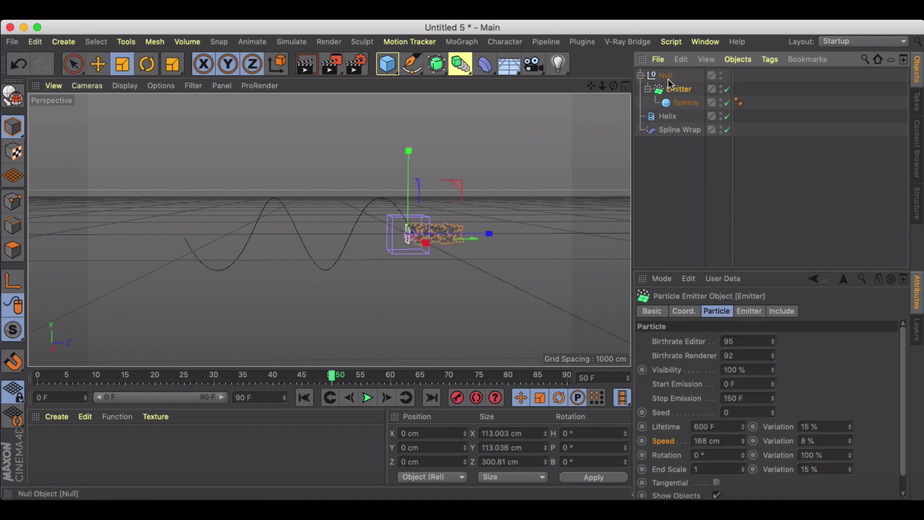
pyautogui.moveTo(661, 117); pyautogui.dragTo(661, 119)
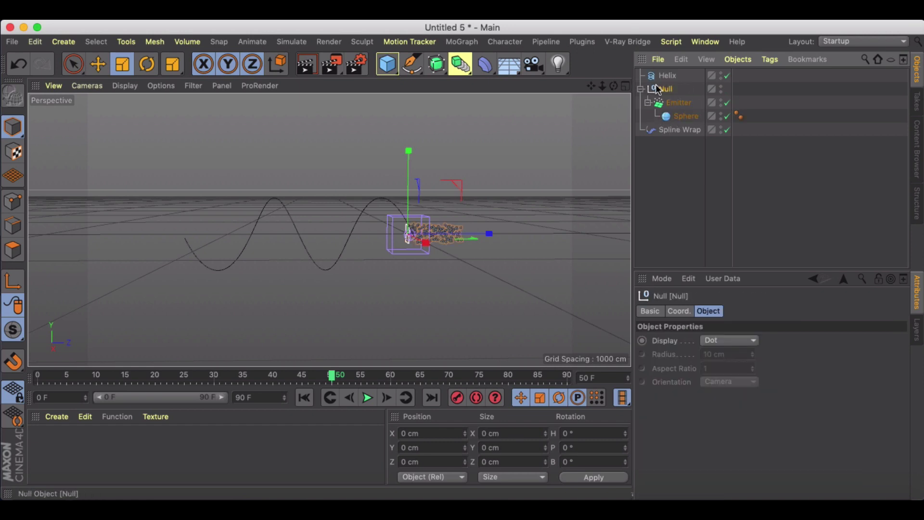
pyautogui.click(650, 311)
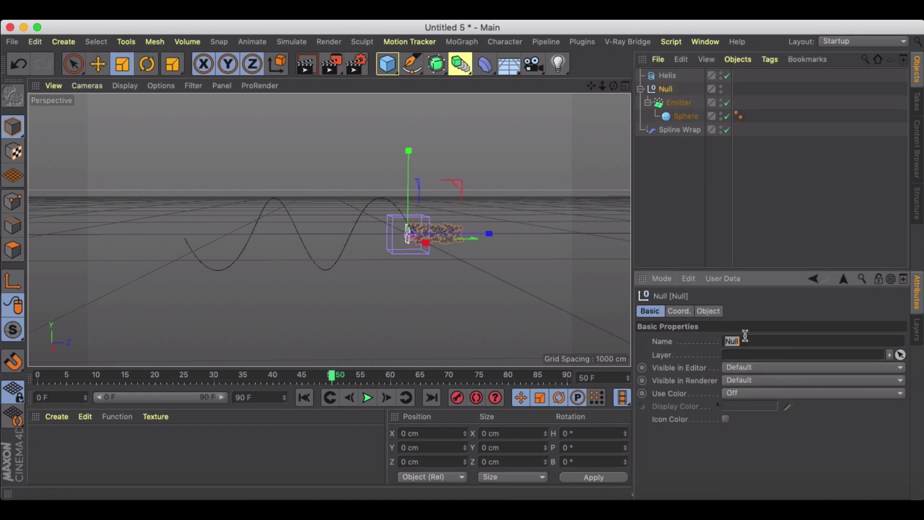
pyautogui.write('emitter particles')
pyautogui.press('Return')
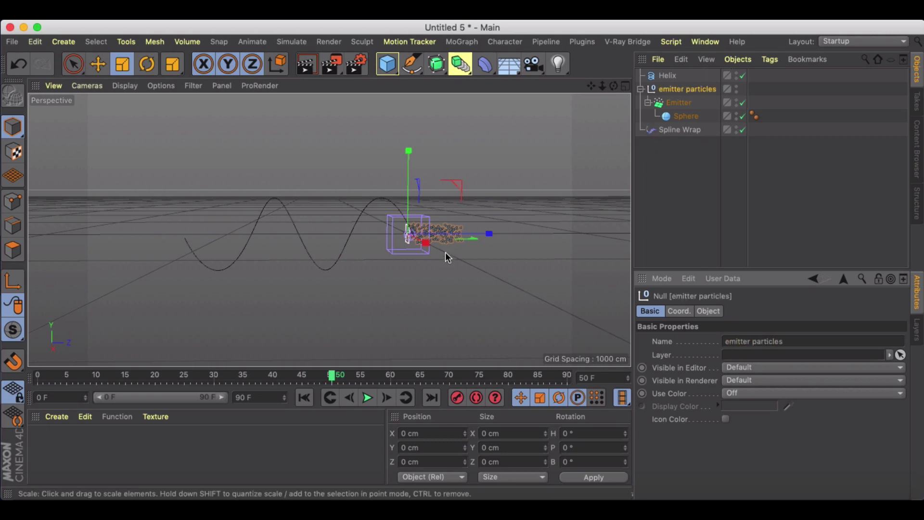
# Move Spline Wrap into the 'emitter particles' null, preview to frame 50, and select the Helix.
pyautogui.moveTo(667, 130); pyautogui.dragTo(672, 89)
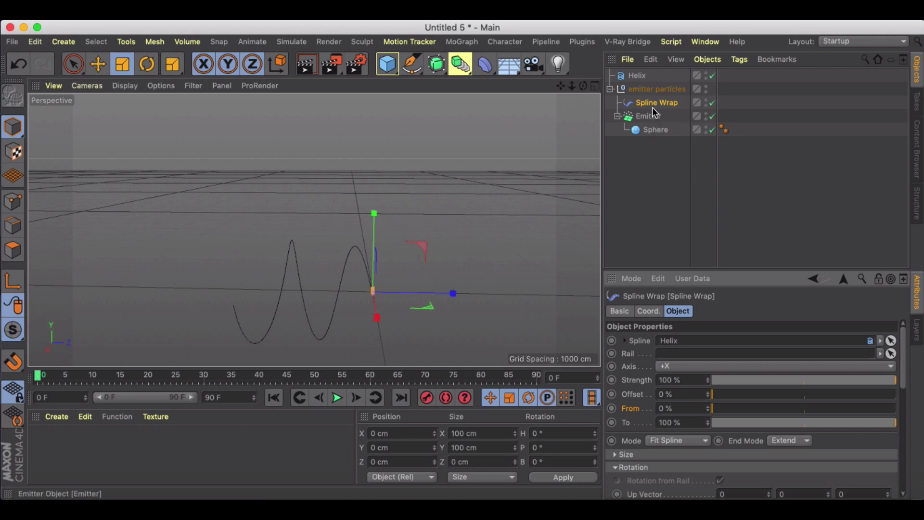
pyautogui.click(339, 399)
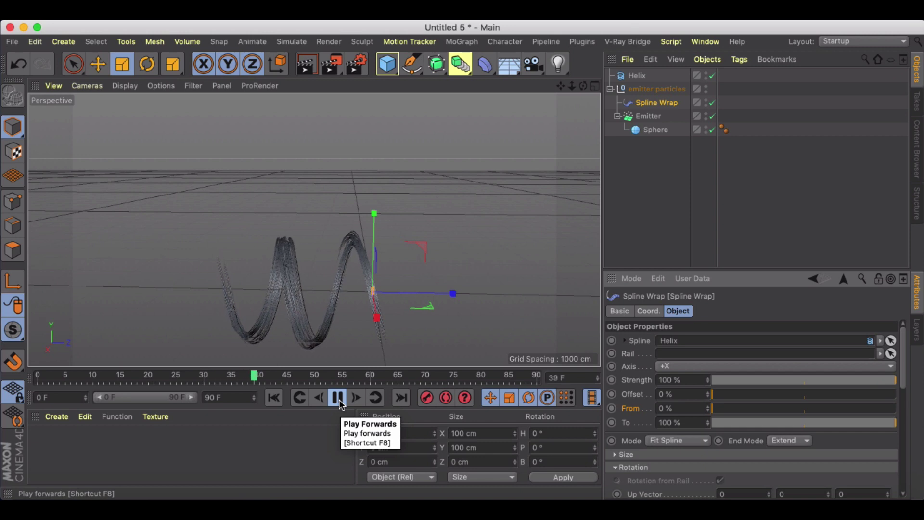
pyautogui.click(339, 400)
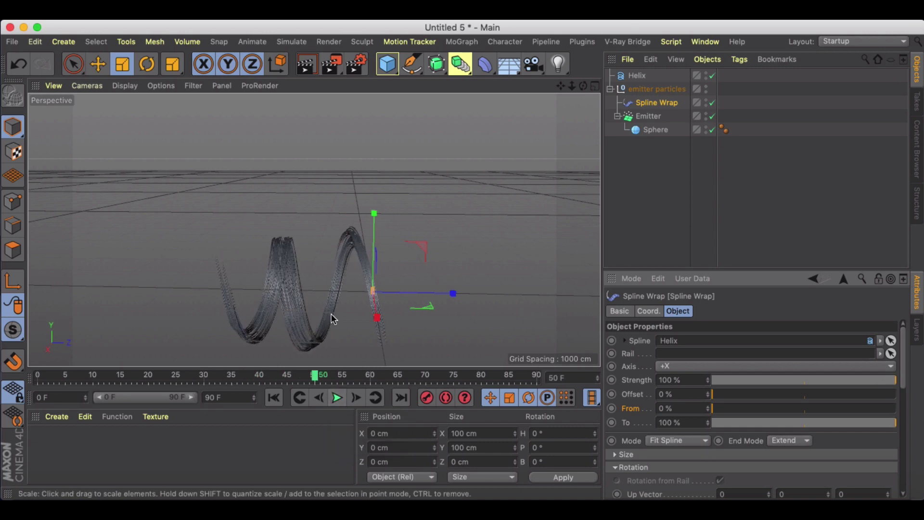
pyautogui.keyDown('alt'); pyautogui.moveTo(311, 308); pyautogui.dragTo(336, 281, button='middle'); pyautogui.keyUp('alt')
pyautogui.keyDown('alt'); pyautogui.moveTo(337, 280); pyautogui.dragTo(378, 279, button='right'); pyautogui.keyUp('alt')
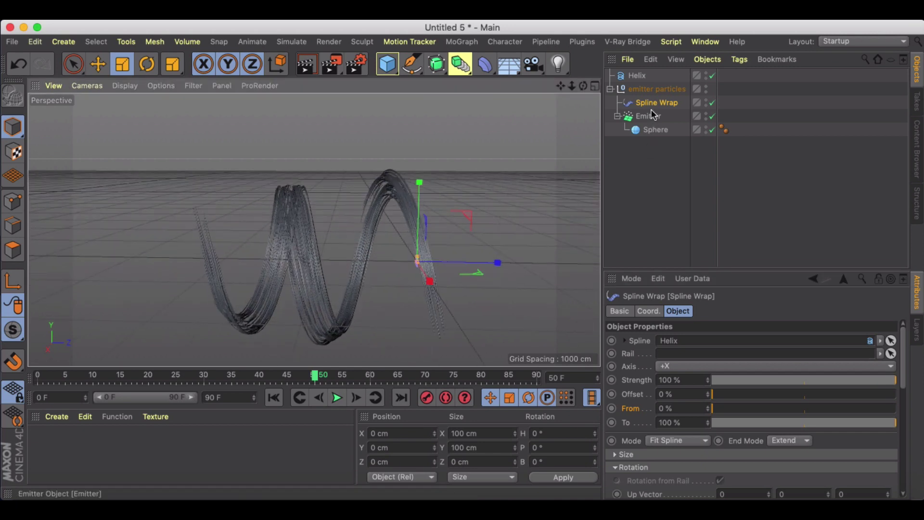
pyautogui.click(636, 77)
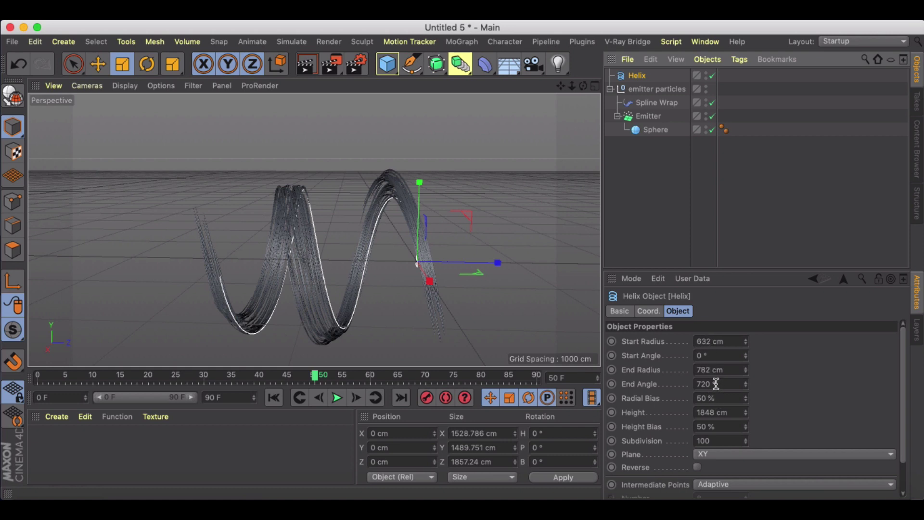
# Lower the Helix Start Radius to 447 cm and End Radius to 595 cm.
pyautogui.moveTo(747, 347); pyautogui.dragTo(745, 393)
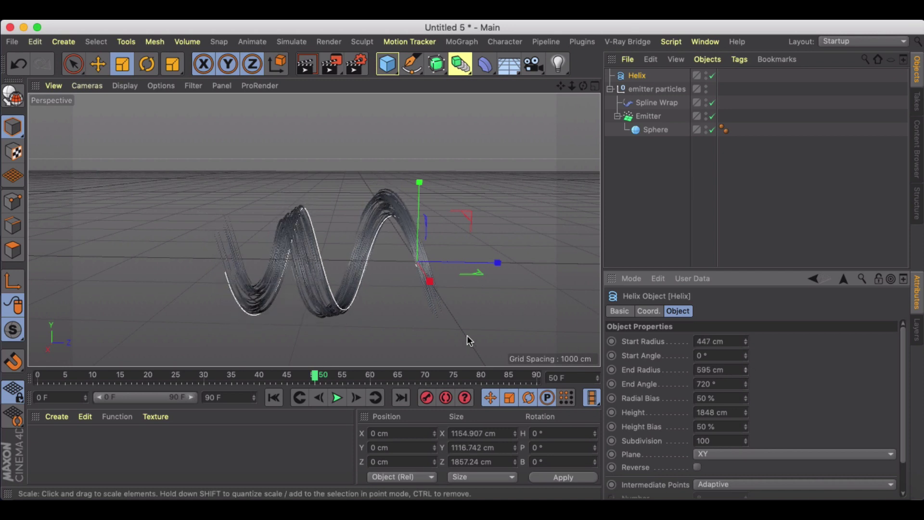
# Select the Spline Wrap, key its From value at frame 0, and adjust From at frame 90.
pyautogui.click(647, 102)
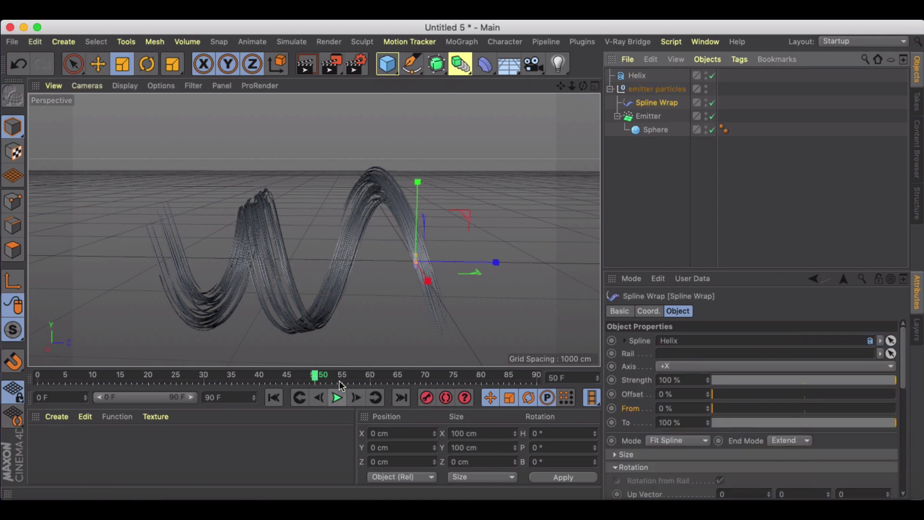
pyautogui.moveTo(315, 377); pyautogui.dragTo(37, 377)
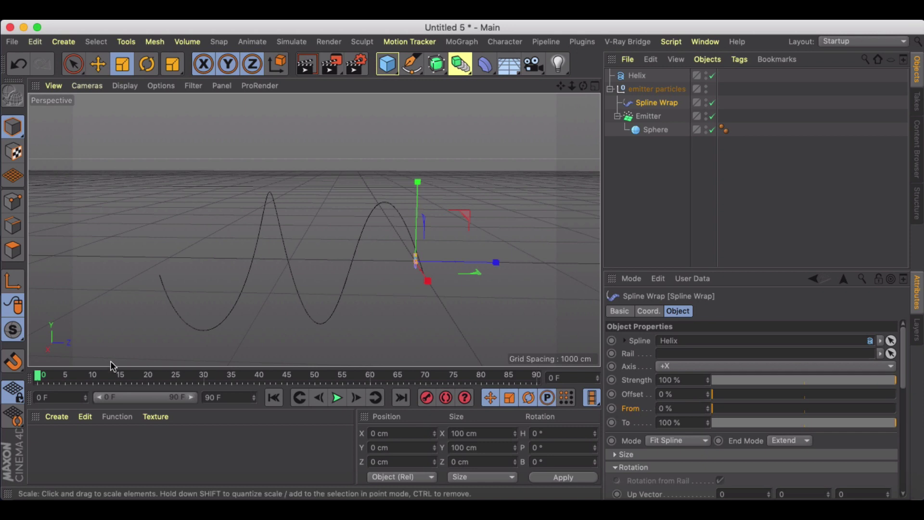
pyautogui.click(612, 408)
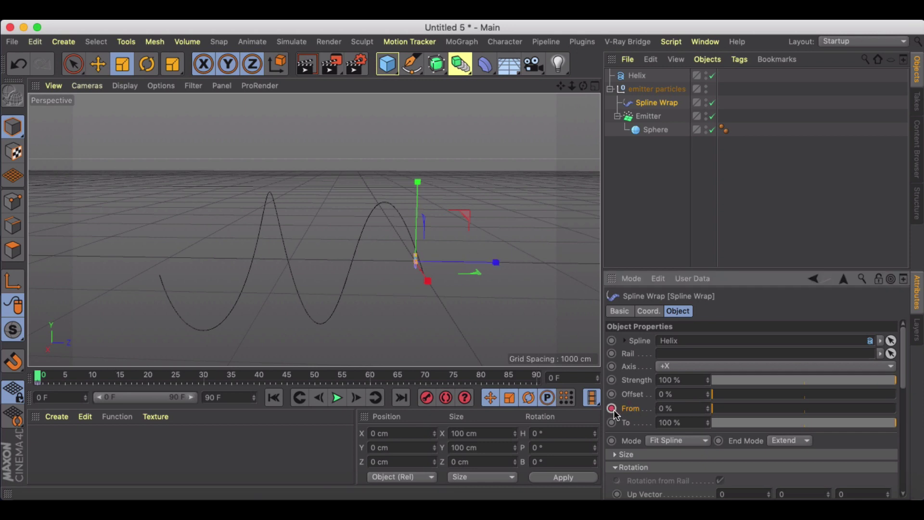
pyautogui.moveTo(518, 378); pyautogui.dragTo(536, 378)
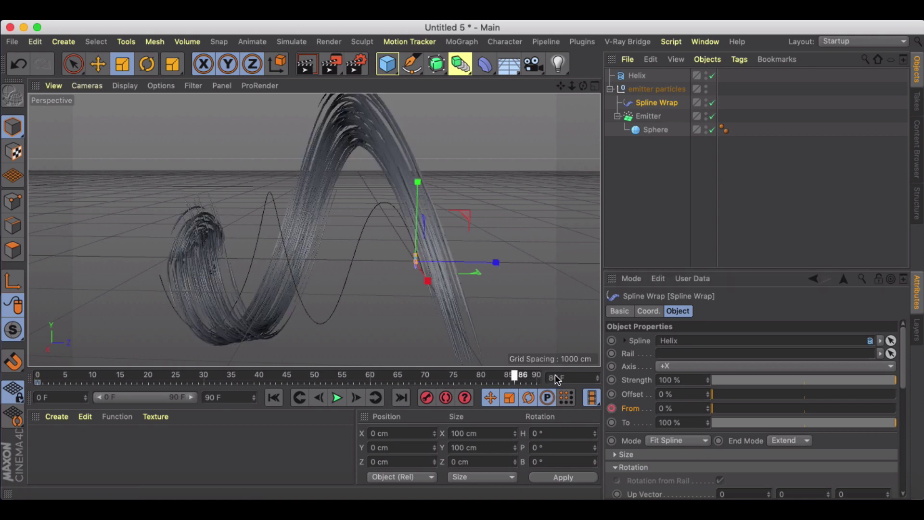
pyautogui.click(745, 408)
pyautogui.moveTo(793, 410); pyautogui.dragTo(911, 410)
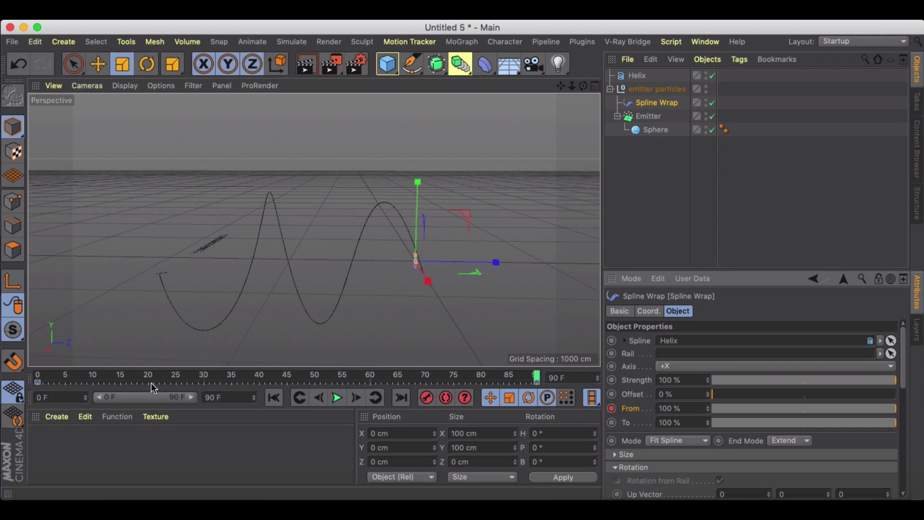
pyautogui.moveTo(151, 385); pyautogui.dragTo(29, 379)
# Keyframe From at 100% on the first frame and 0% at frame 90, then return to frame 0.
pyautogui.moveTo(752, 408); pyautogui.dragTo(920, 408)
pyautogui.click(611, 408)
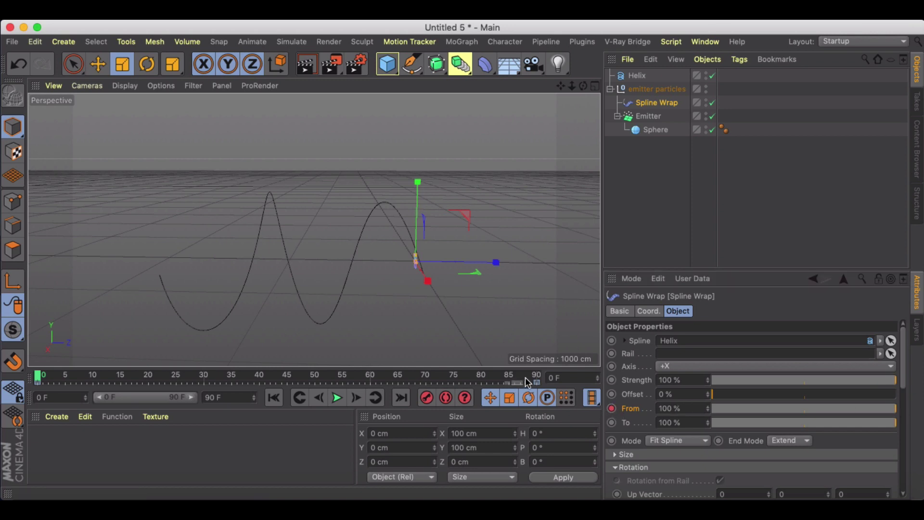
pyautogui.moveTo(525, 376); pyautogui.dragTo(552, 380)
pyautogui.moveTo(720, 408); pyautogui.dragTo(681, 412)
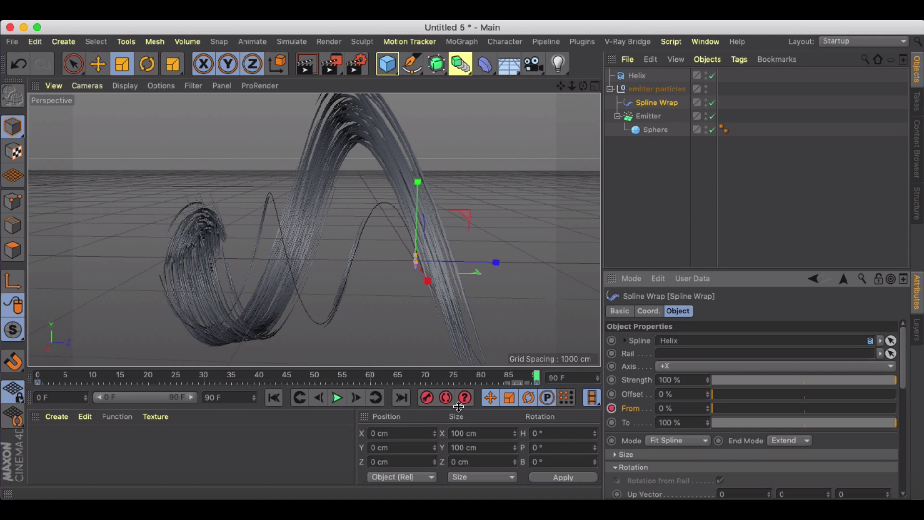
pyautogui.click(273, 397)
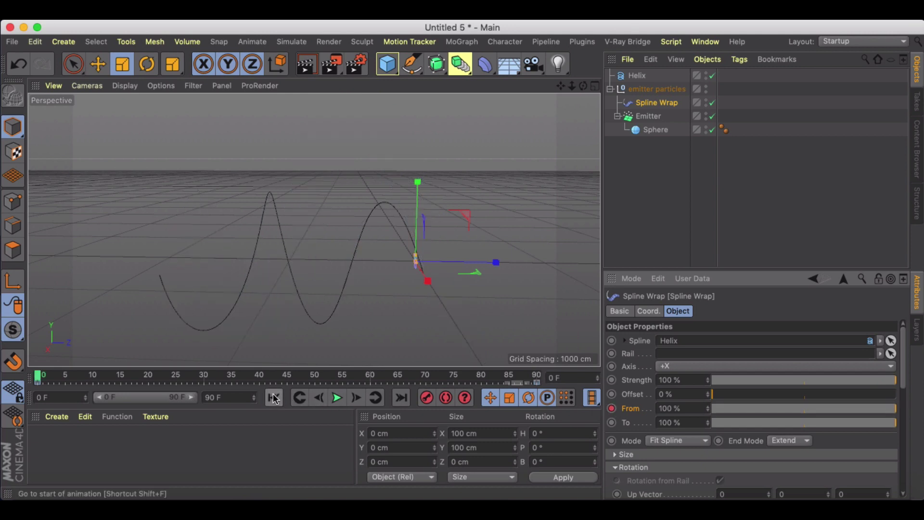
pyautogui.click(332, 397)
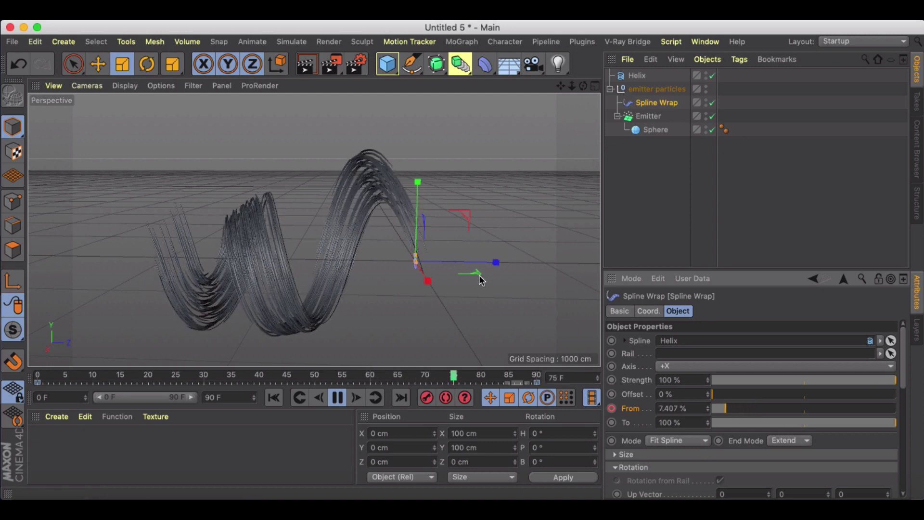
pyautogui.press('F8')
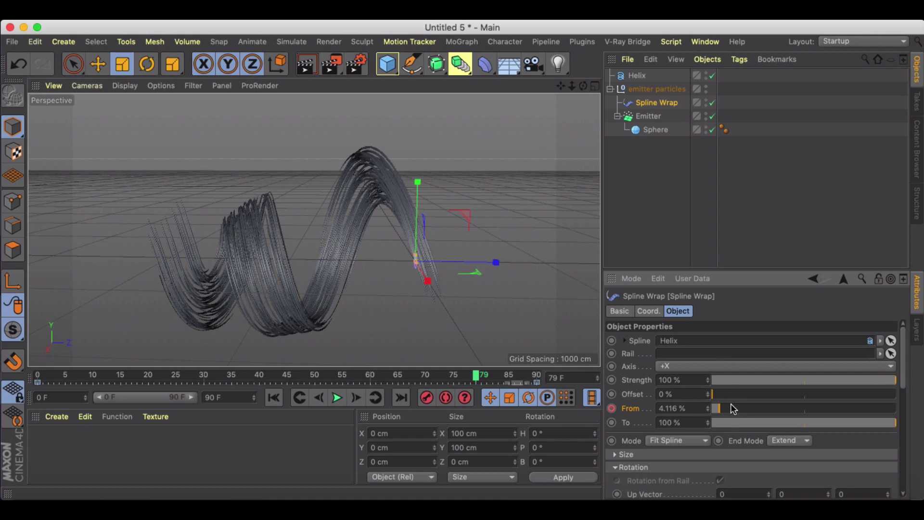
pyautogui.moveTo(472, 380); pyautogui.dragTo(63, 388)
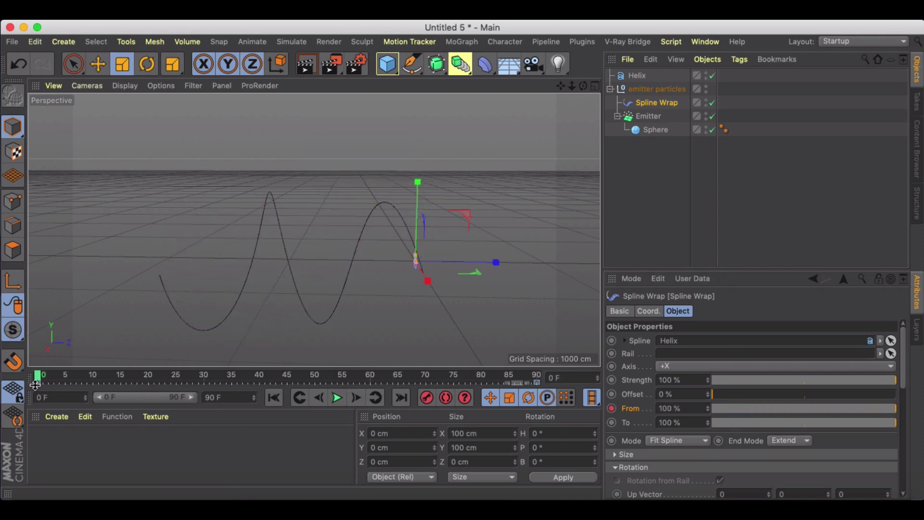
# Create material Mat with Colour off and a vertical gradient in the Luminance channel.
pyautogui.click(54, 417)
pyautogui.click(72, 242)
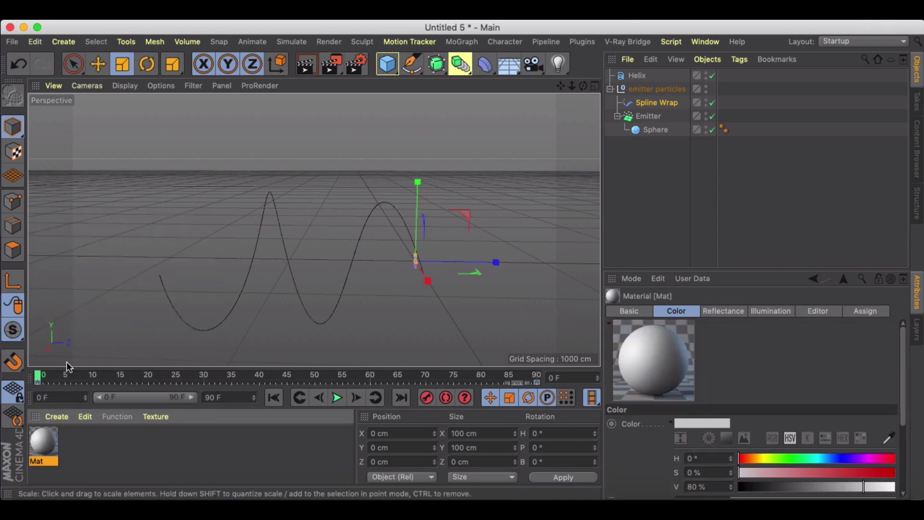
pyautogui.doubleClick(41, 440)
pyautogui.click(274, 197)
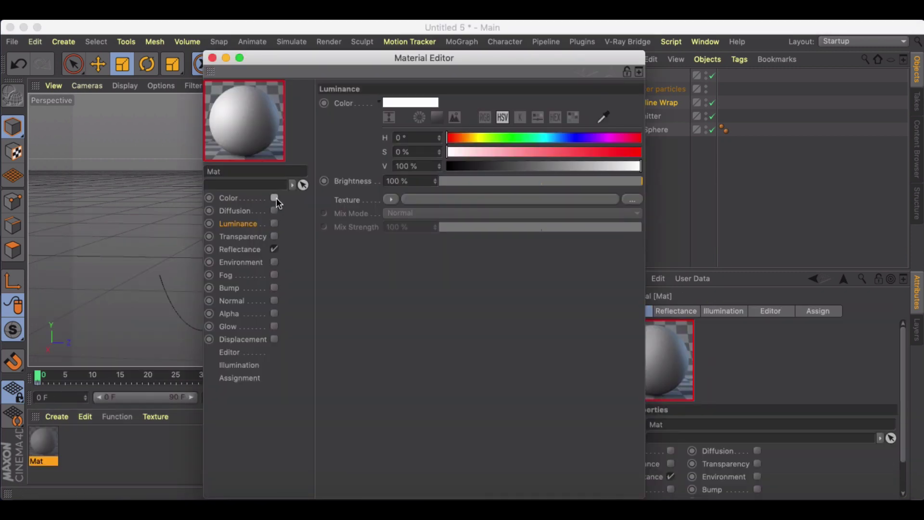
pyautogui.click(274, 223)
pyautogui.click(391, 199)
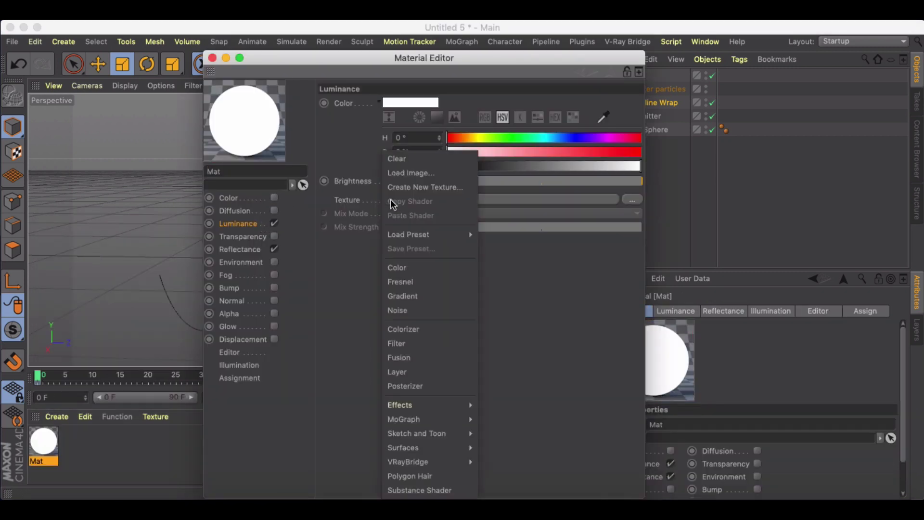
pyautogui.click(399, 288)
pyautogui.click(405, 232)
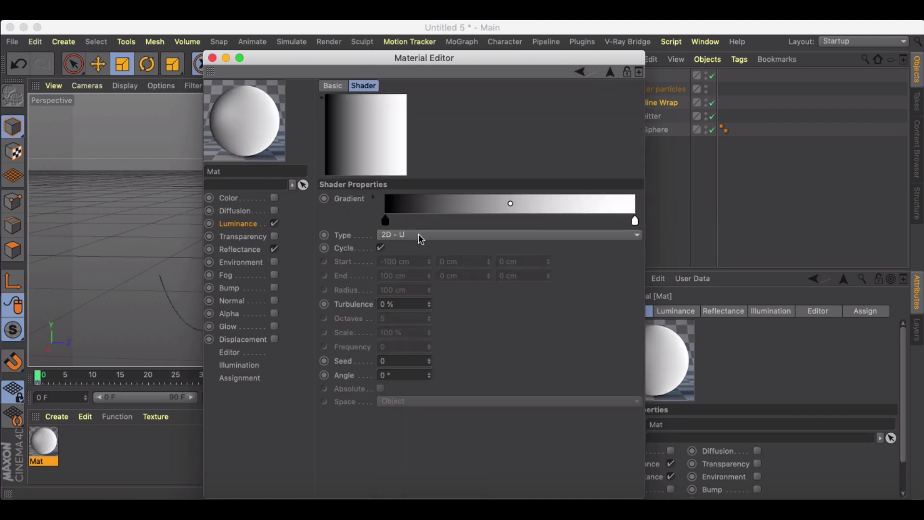
pyautogui.click(420, 236)
pyautogui.click(416, 247)
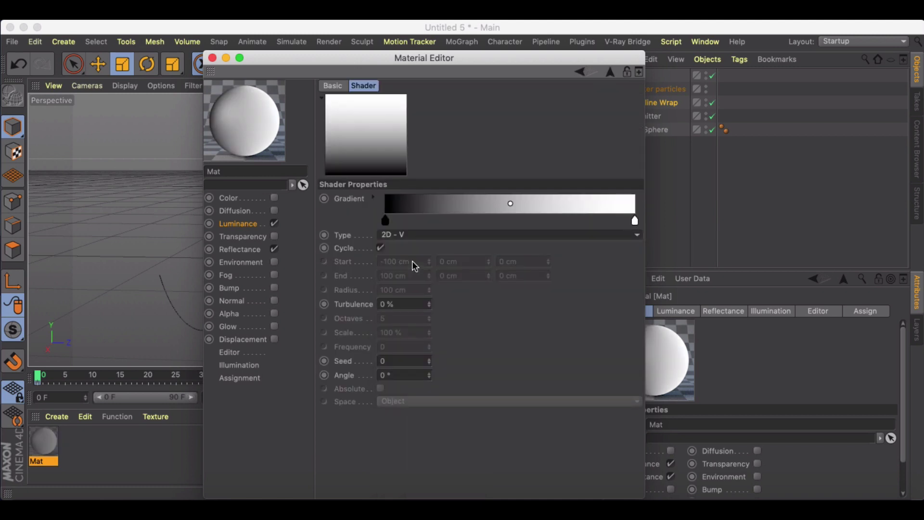
# Make the gradient start knot blue (100% saturation, 71% brightness) and add a dusty pink knot.
pyautogui.doubleClick(385, 220)
pyautogui.click(444, 237)
pyautogui.moveTo(439, 252); pyautogui.dragTo(526, 255)
pyautogui.click(465, 265)
pyautogui.click(423, 286)
pyautogui.click(472, 221)
pyautogui.doubleClick(471, 222)
pyautogui.click(422, 236)
pyautogui.moveTo(409, 236); pyautogui.dragTo(393, 237)
pyautogui.click(495, 285)
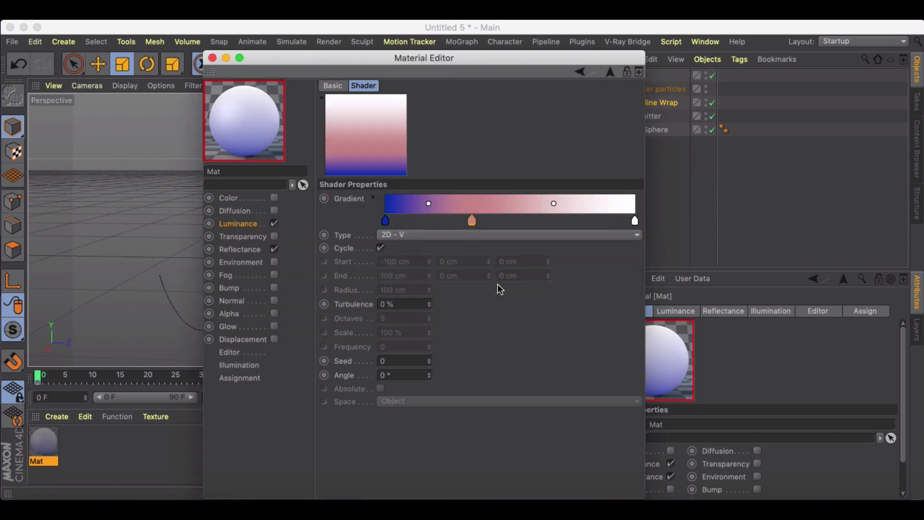
# Add a pale yellow-green knot and a saturated green knot to the gradient.
pyautogui.click(530, 221)
pyautogui.doubleClick(530, 221)
pyautogui.moveTo(532, 236); pyautogui.dragTo(491, 238)
pyautogui.click(551, 285)
pyautogui.click(598, 220)
pyautogui.doubleClick(591, 221)
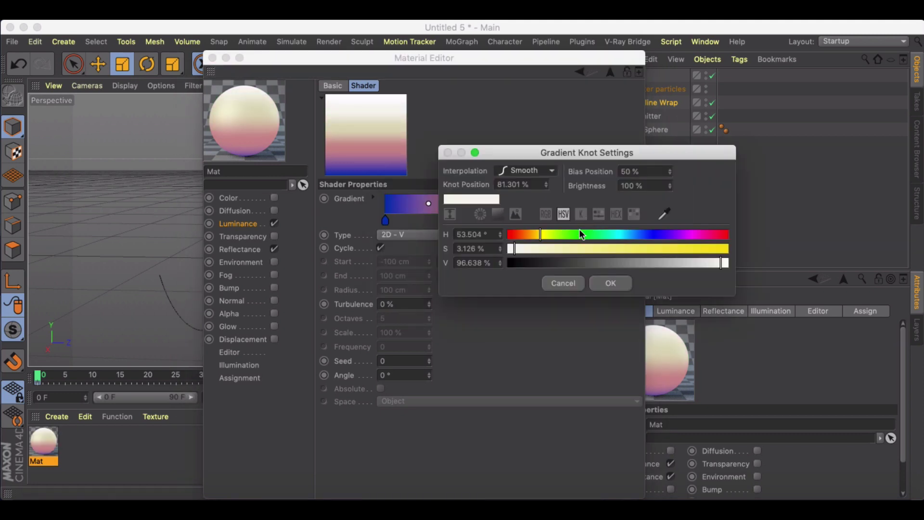
pyautogui.moveTo(580, 236); pyautogui.dragTo(665, 255)
pyautogui.click(618, 285)
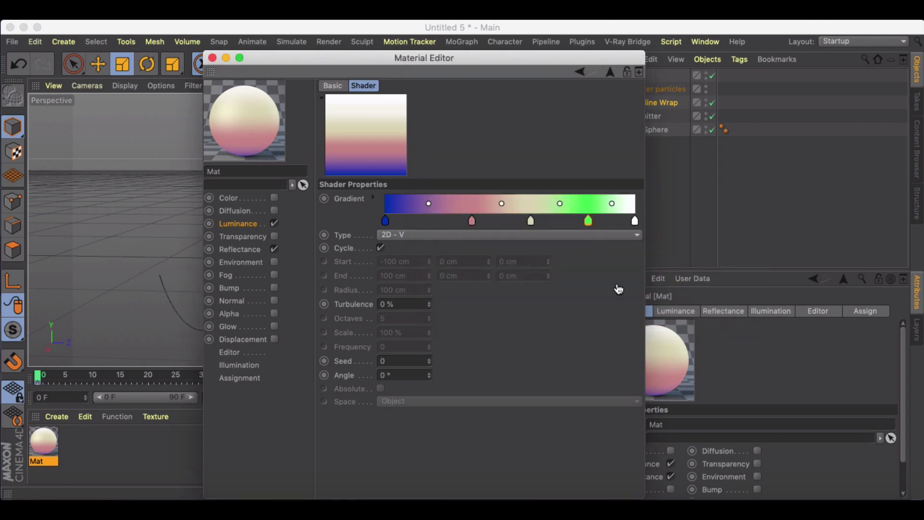
# Turn the gradient's end knot magenta with 85% saturation.
pyautogui.doubleClick(635, 220)
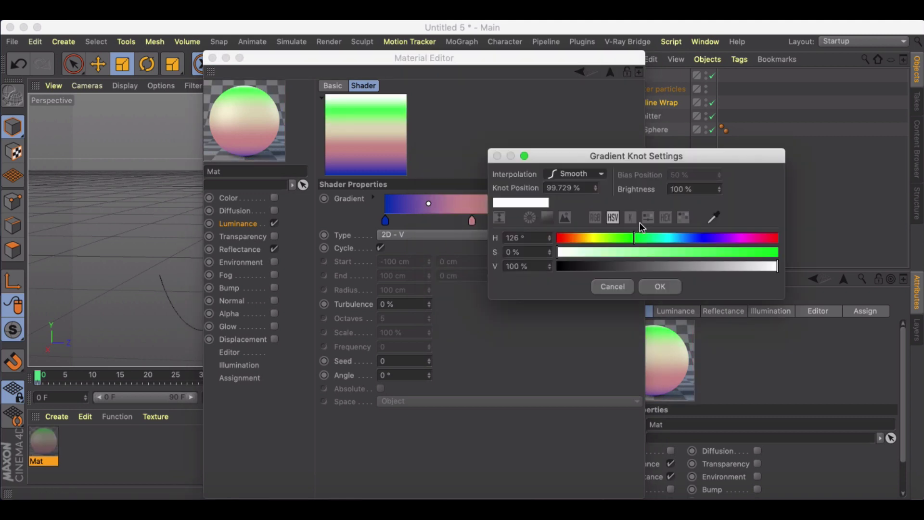
pyautogui.click(737, 237)
pyautogui.click(679, 286)
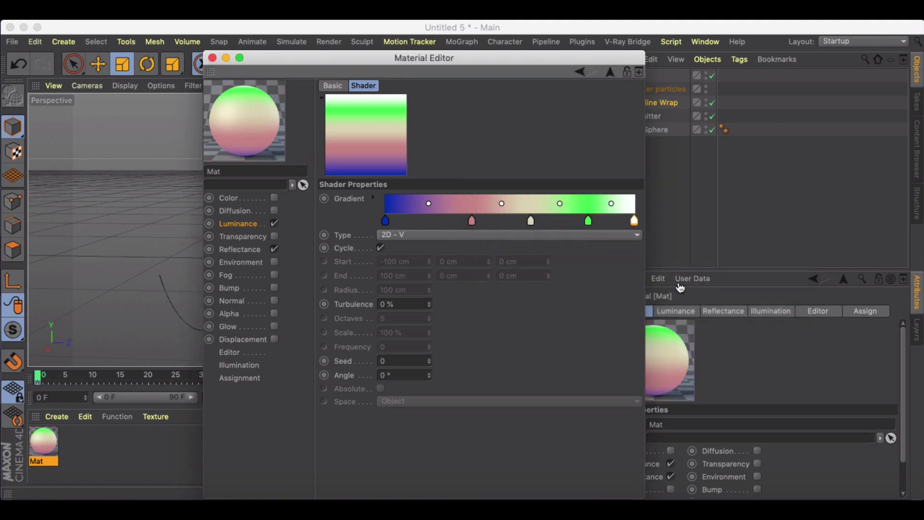
pyautogui.doubleClick(634, 221)
pyautogui.click(742, 248)
pyautogui.click(667, 286)
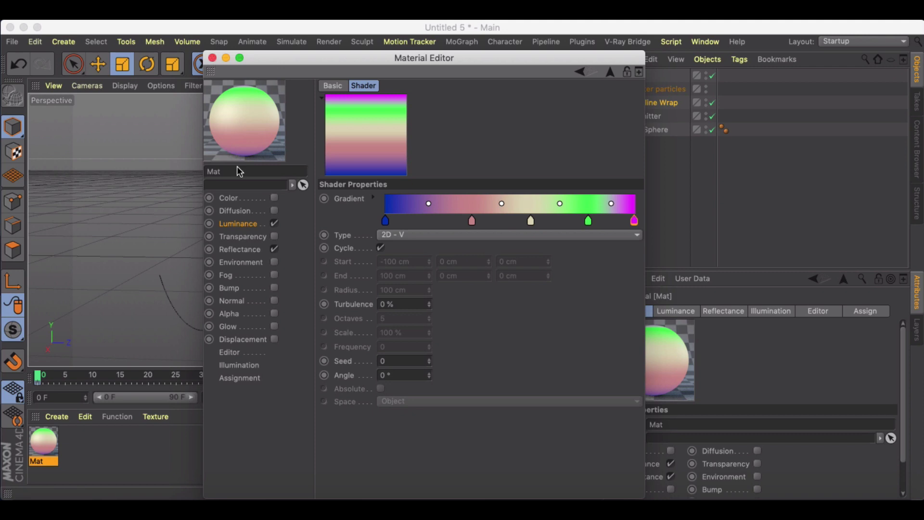
# Add a Beckmann reflectance layer at 37% strength and close the Material Editor.
pyautogui.click(240, 249)
pyautogui.click(344, 131)
pyautogui.click(370, 131)
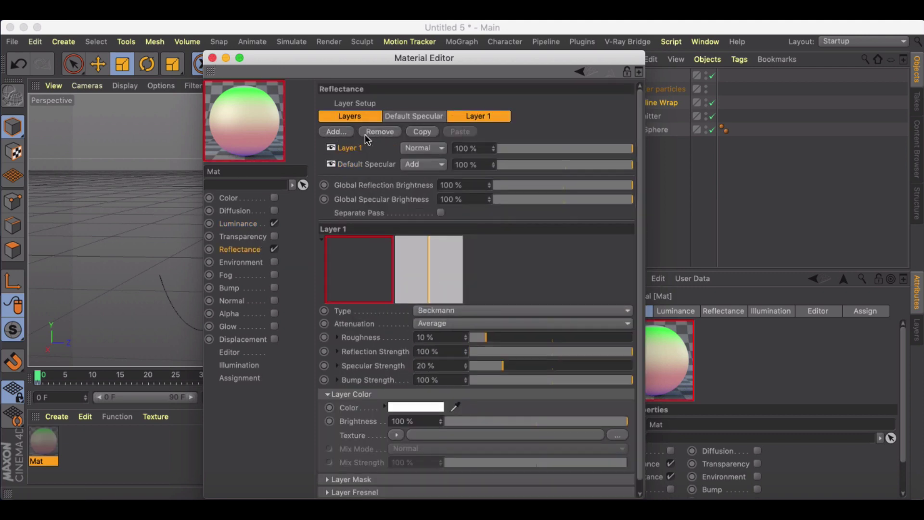
pyautogui.click(547, 148)
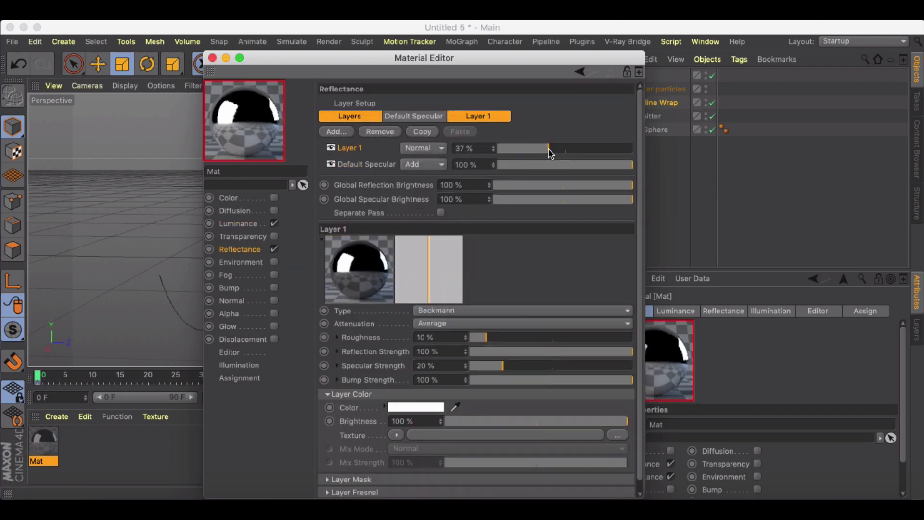
pyautogui.click(212, 58)
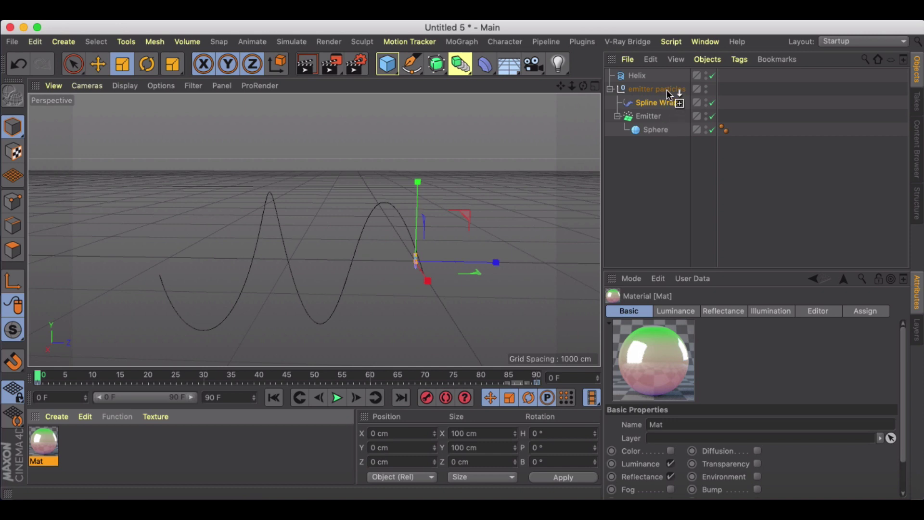
# Apply the Mat material to the Emitter and render frame 48 showing pink-green trails.
pyautogui.moveTo(654, 117); pyautogui.dragTo(655, 117)
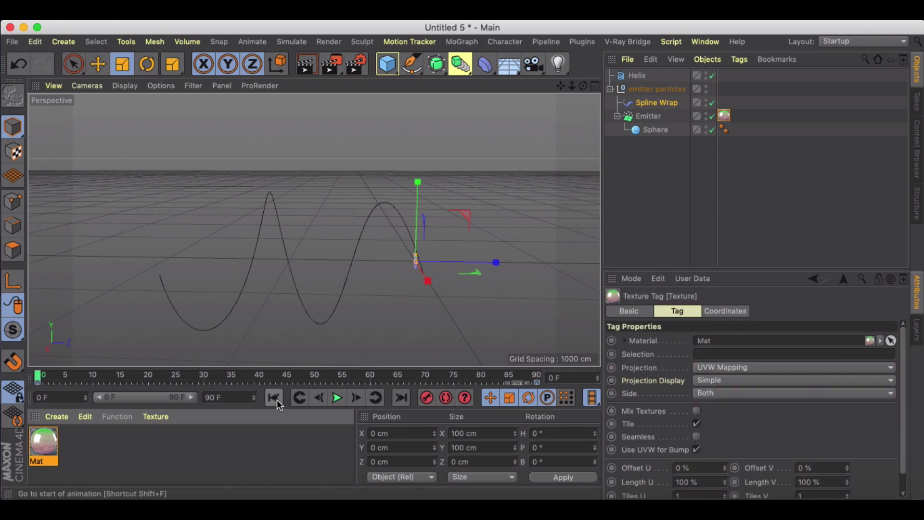
pyautogui.click(338, 397)
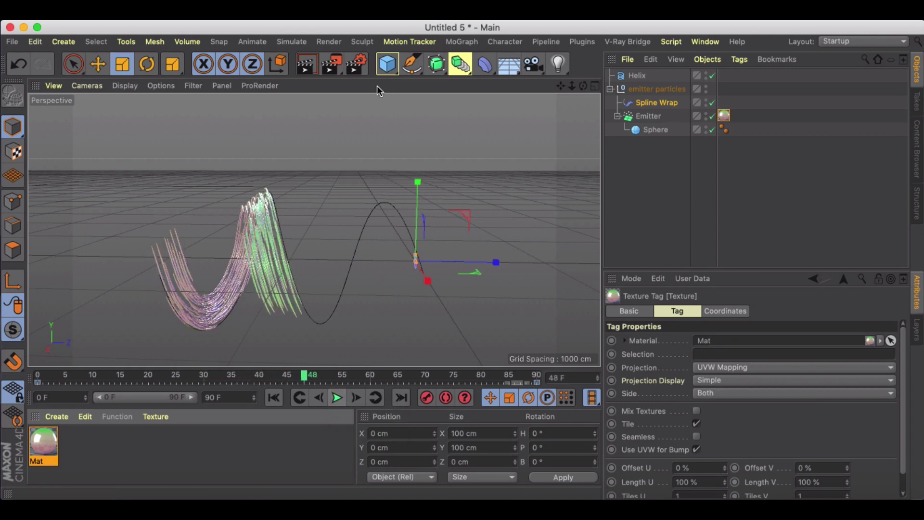
pyautogui.click(310, 70)
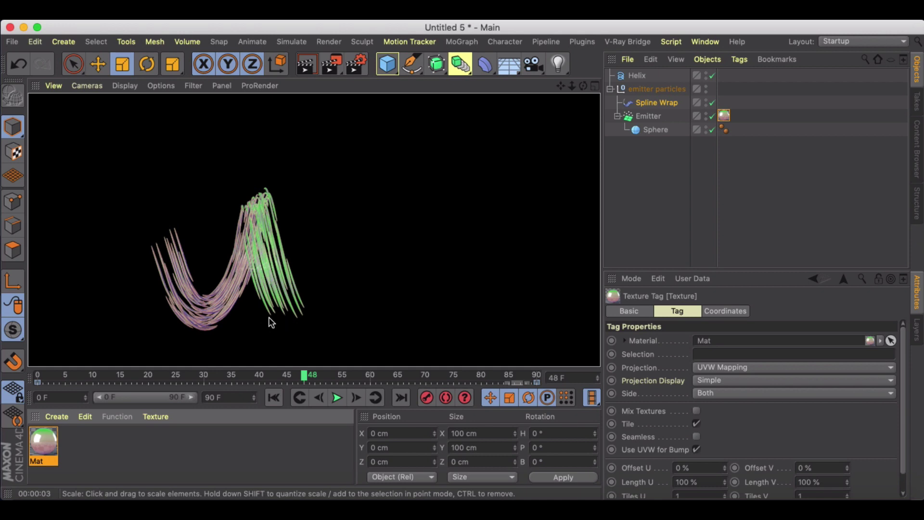
# Rewind to frame 0 and enable Vector Motion Blur in the render settings.
pyautogui.click(274, 397)
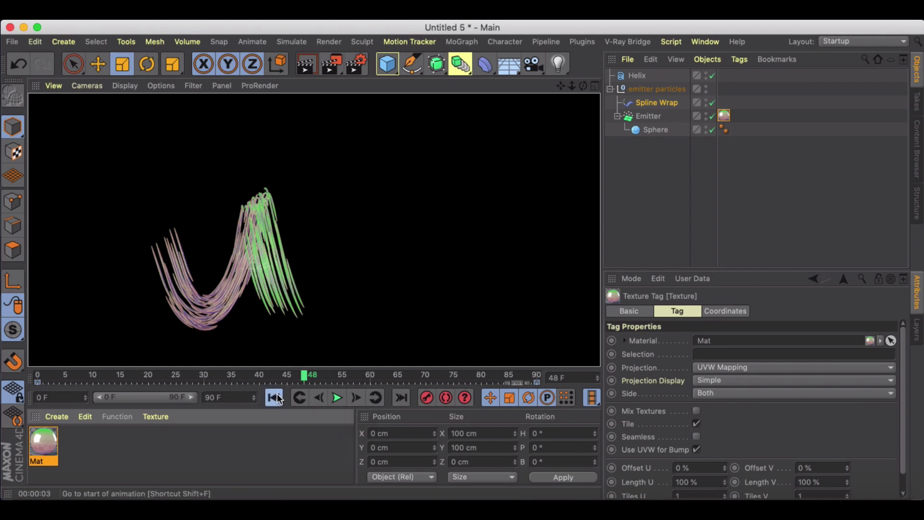
pyautogui.click(357, 64)
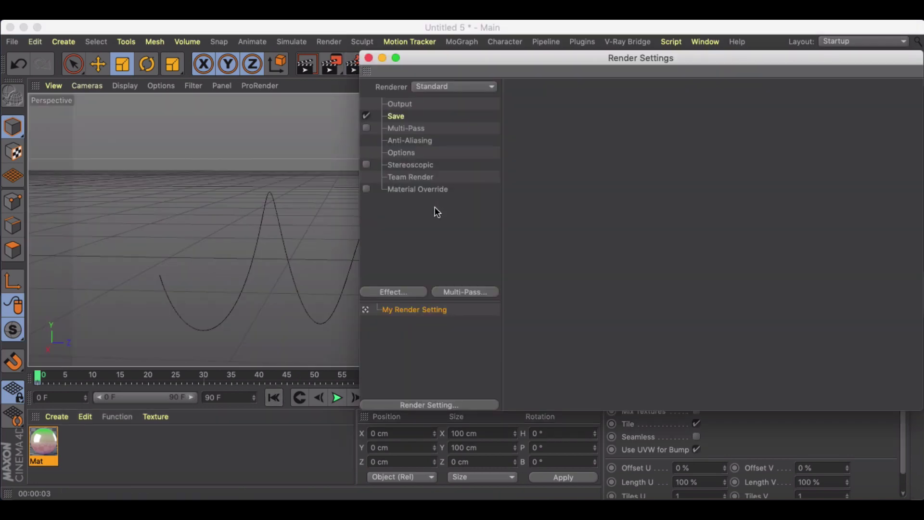
pyautogui.click(389, 290)
pyautogui.click(449, 471)
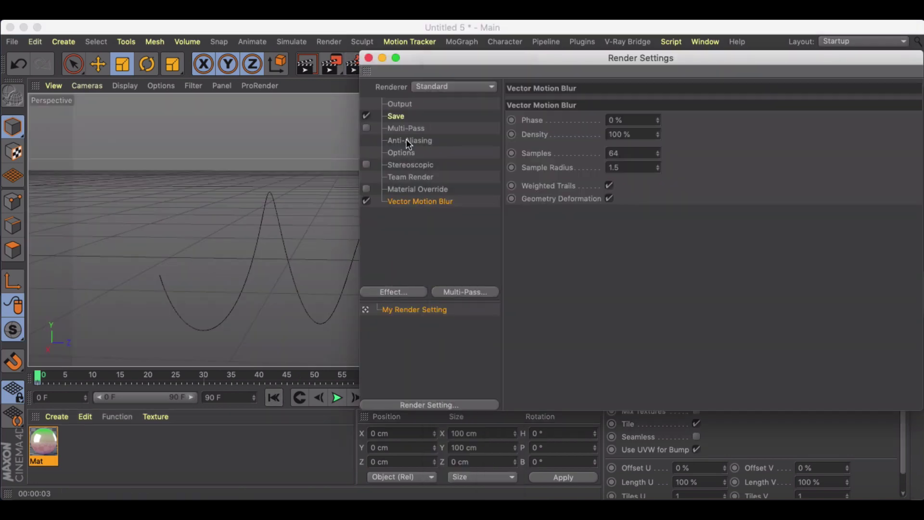
pyautogui.click(368, 58)
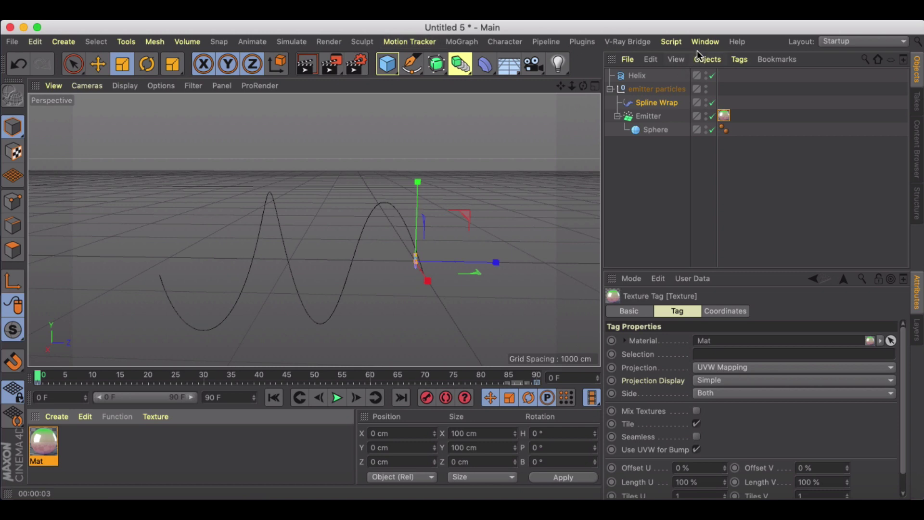
# Add a Motion Blur tag from CINEMA 4D Tags.
pyautogui.click(738, 59)
pyautogui.moveTo(750, 79)
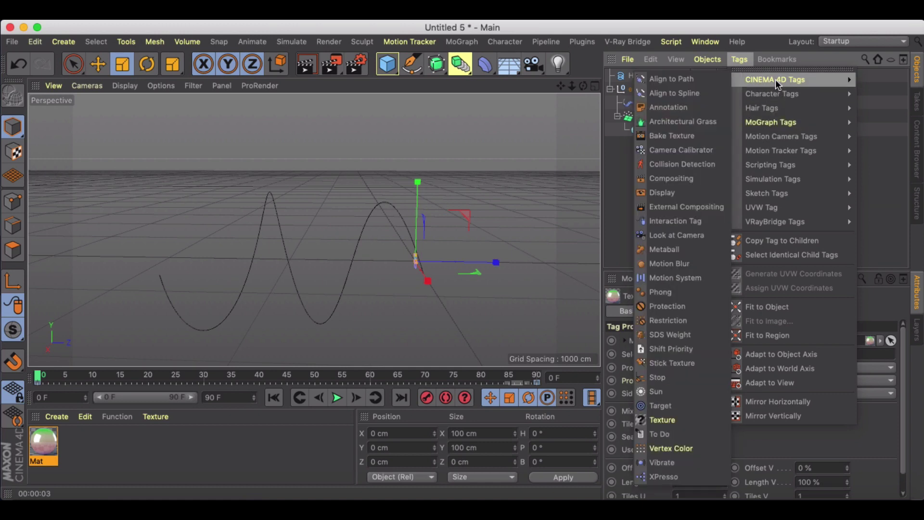
pyautogui.click(657, 265)
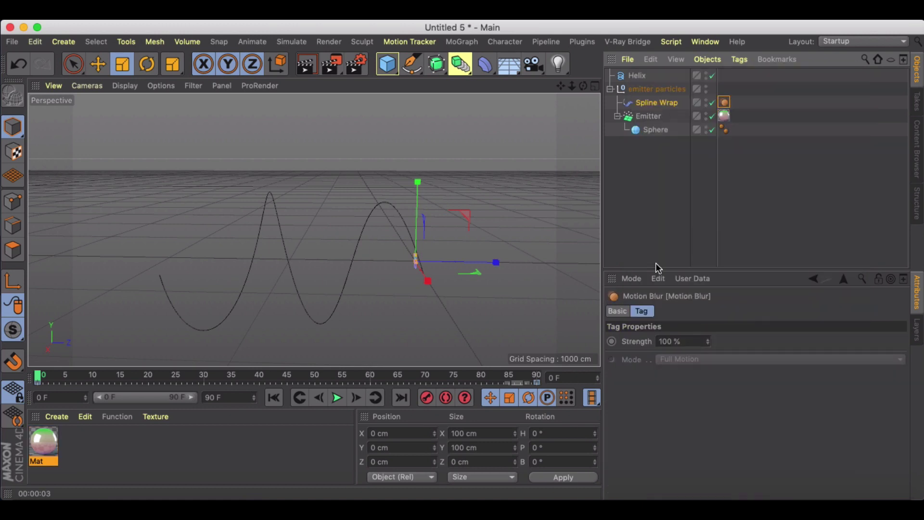
# Put the Motion Blur tag on the Emitter and render frame 32 to see blurred streaks.
pyautogui.moveTo(717, 102); pyautogui.dragTo(654, 115)
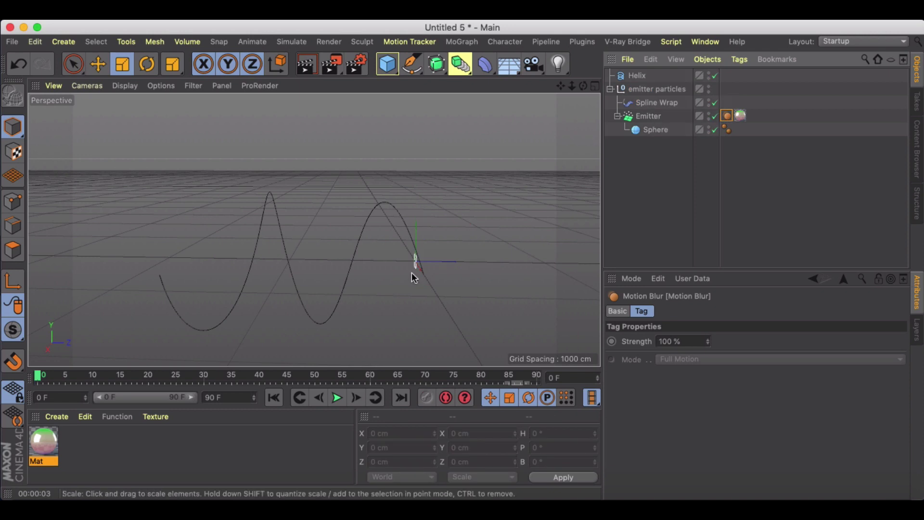
pyautogui.click(337, 398)
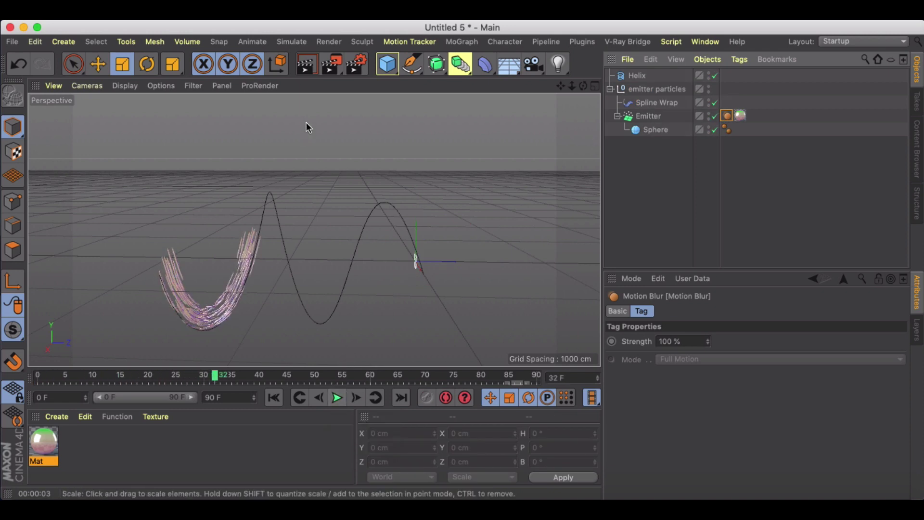
pyautogui.click(307, 65)
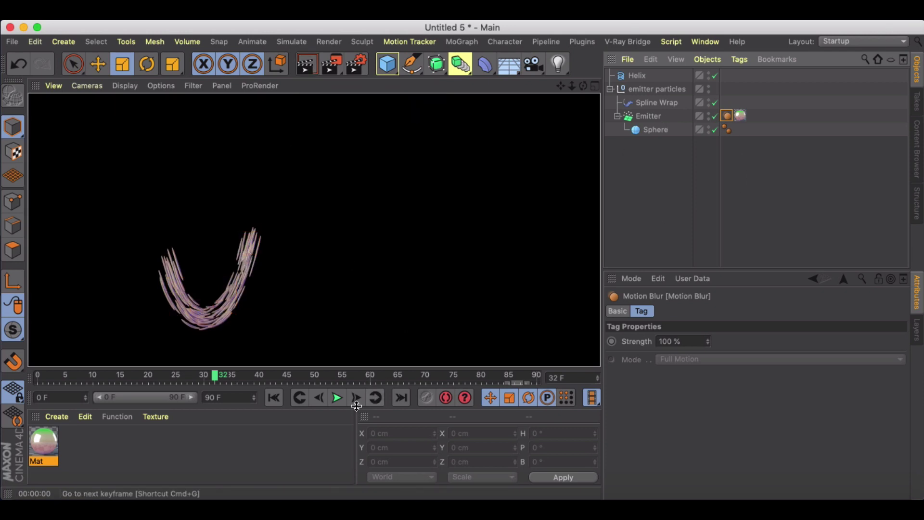
pyautogui.scroll(5, 212, 313)
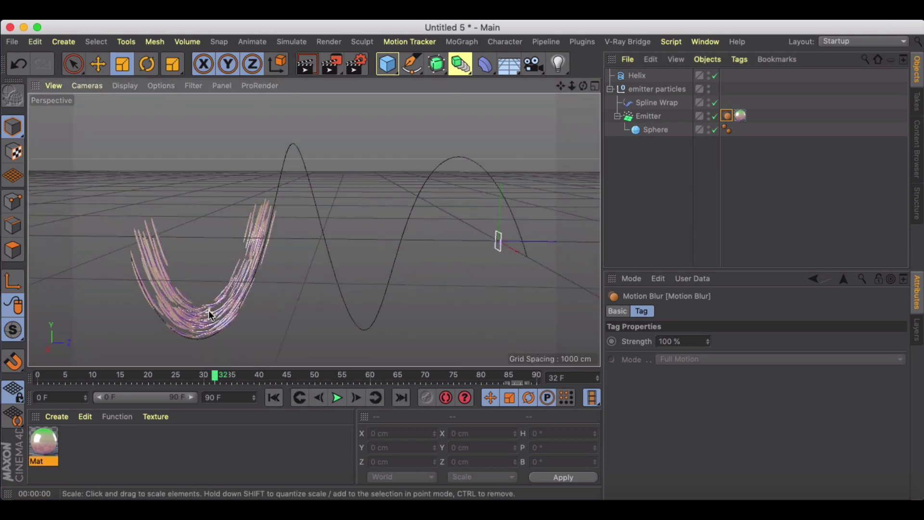
pyautogui.scroll(-8, 311, 232)
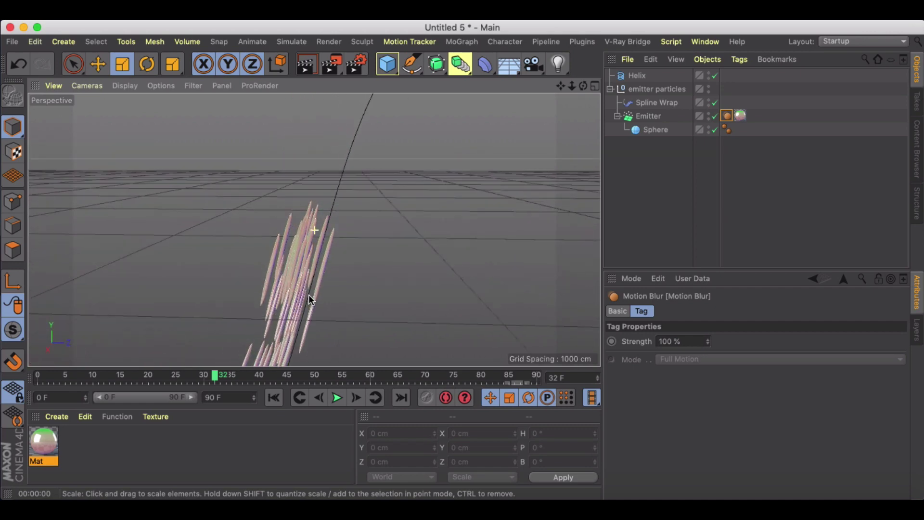
pyautogui.scroll(1, 310, 244)
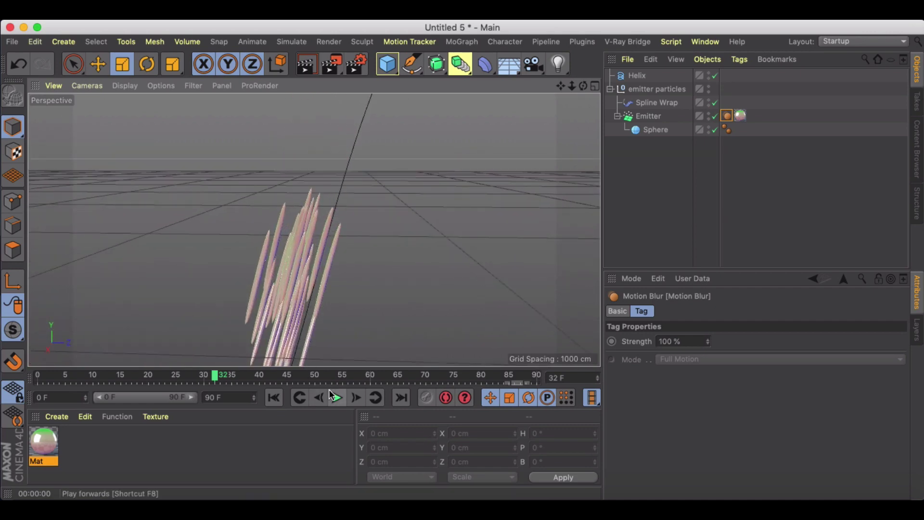
# Make the Emitter editable, turning it into a Null of particles, and orbit toward them.
pyautogui.click(306, 61)
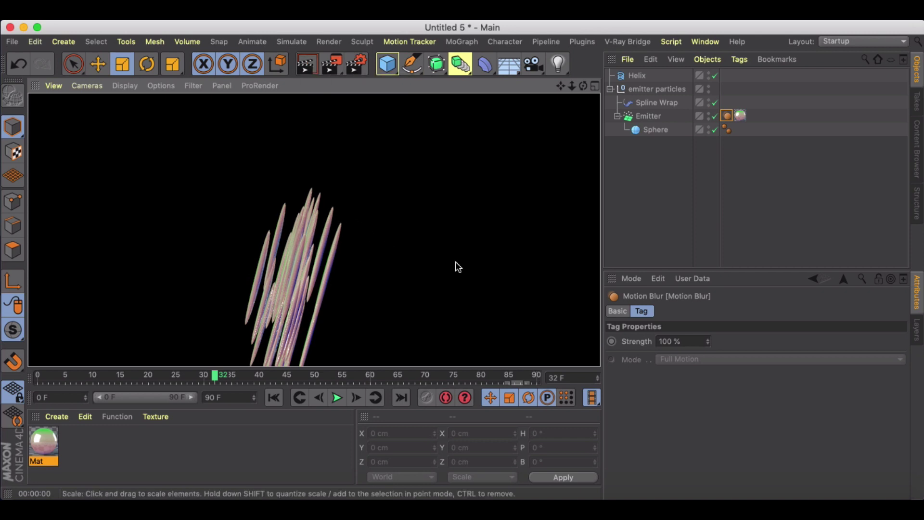
pyautogui.click(648, 117)
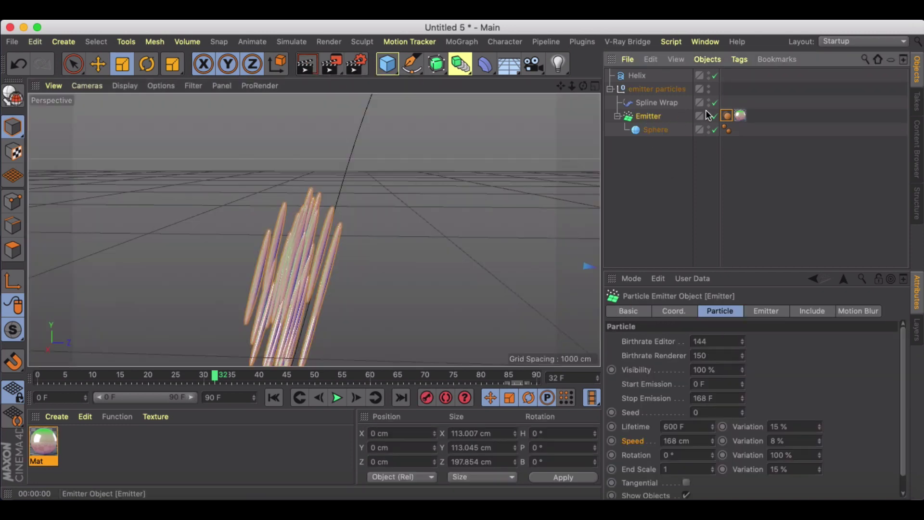
pyautogui.click(13, 96)
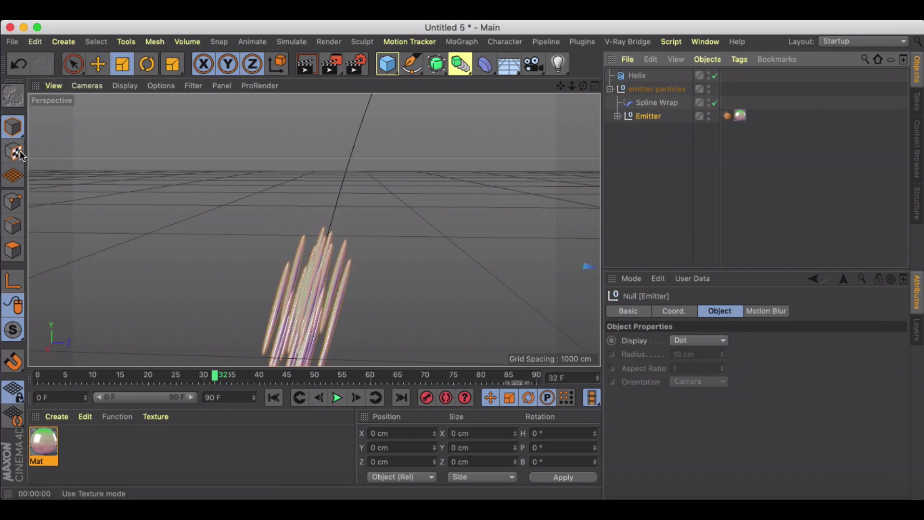
pyautogui.keyDown('alt'); pyautogui.moveTo(449, 260); pyautogui.dragTo(359, 185); pyautogui.keyUp('alt')
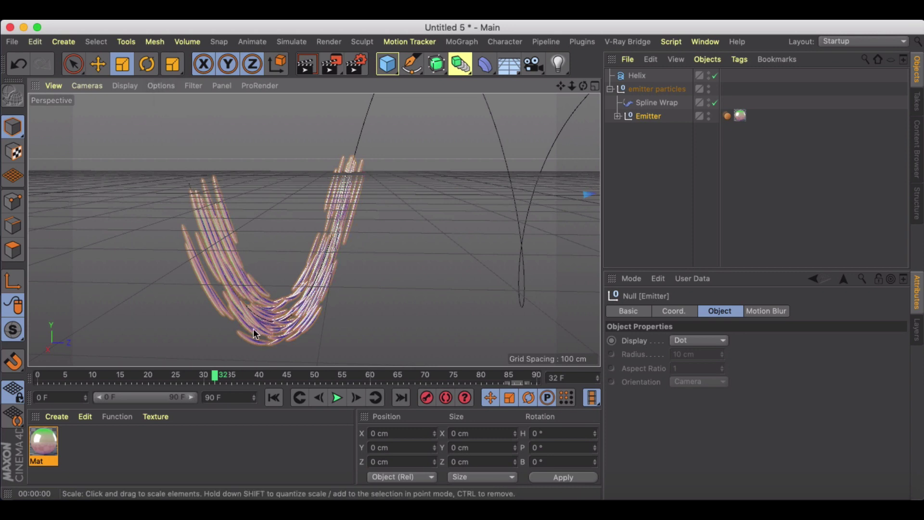
# Play from frame 0, stop at frame 28 and inspect the converted Emitter's contents.
pyautogui.click(275, 397)
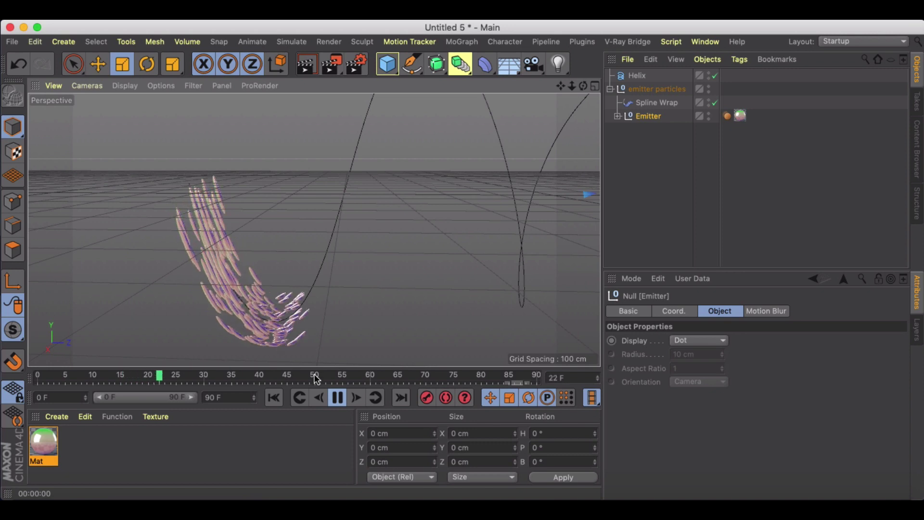
pyautogui.click(337, 398)
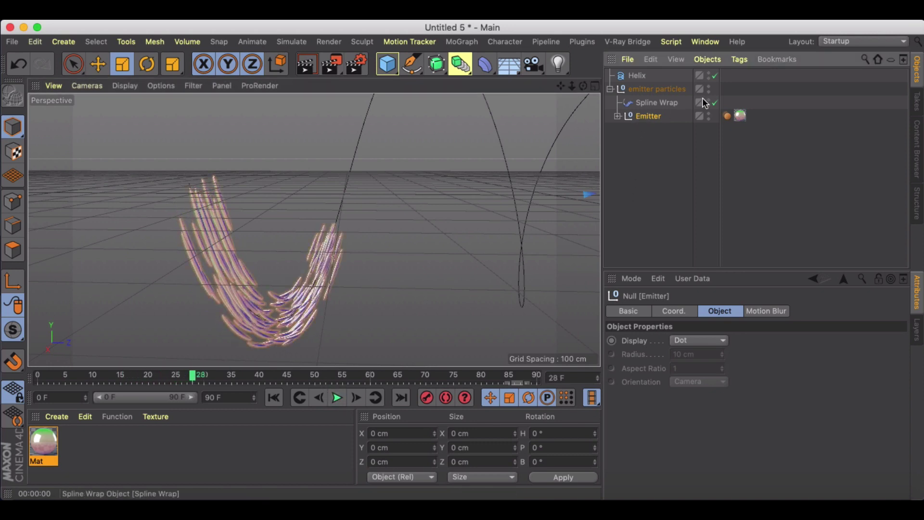
pyautogui.click(618, 116)
pyautogui.click(618, 116)
# Add a scene camera, zoom in and re-render the viewport preview.
pyautogui.click(305, 70)
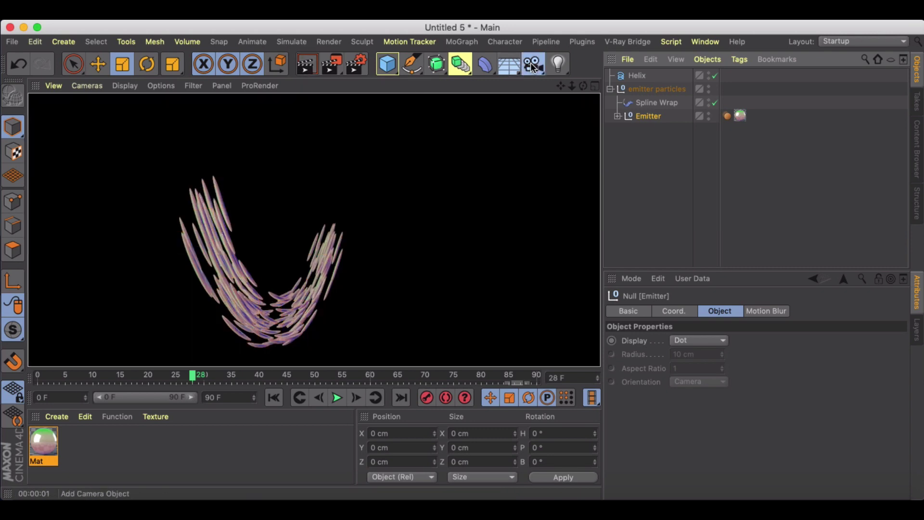
pyautogui.click(532, 64)
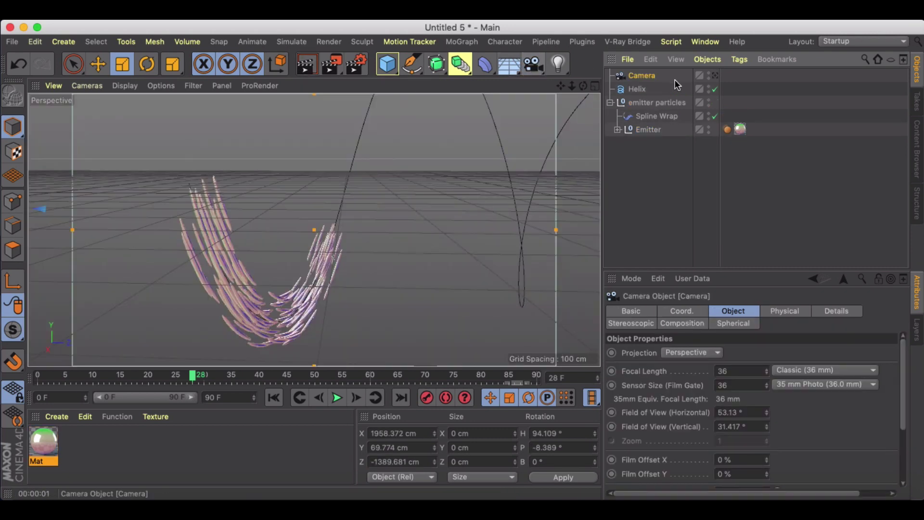
pyautogui.click(307, 65)
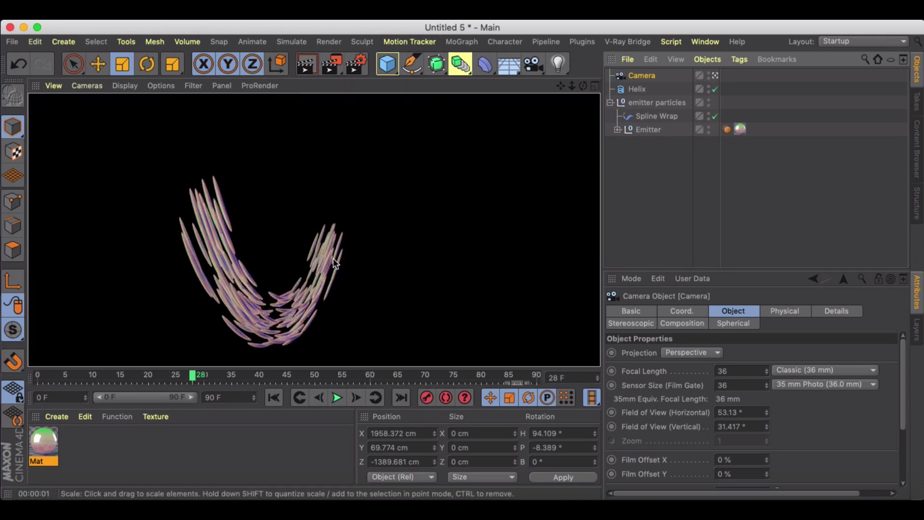
pyautogui.scroll(5, 340, 238)
pyautogui.scroll(5, 327, 236)
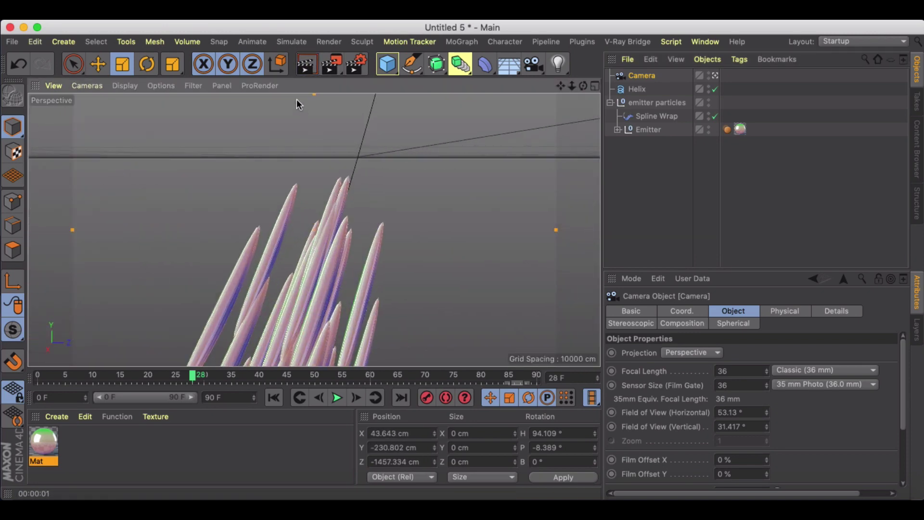
pyautogui.click(307, 64)
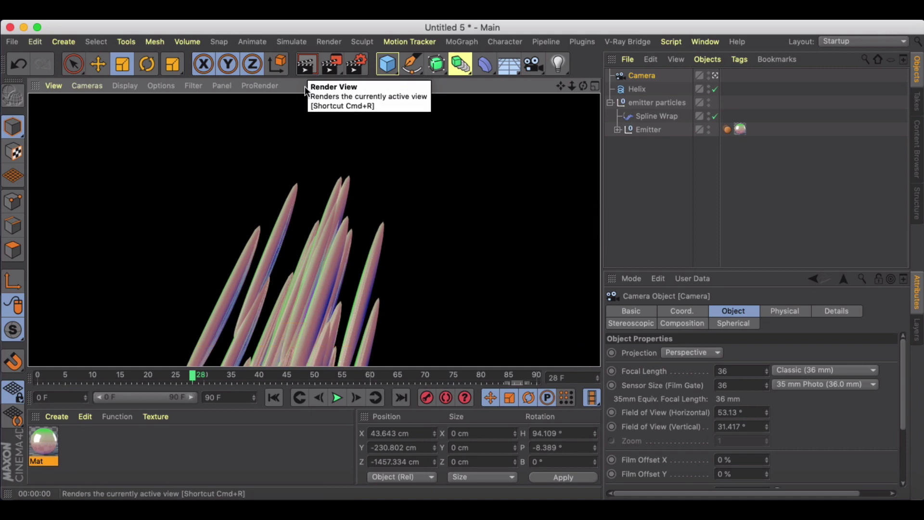
pyautogui.scroll(-5, 330, 219)
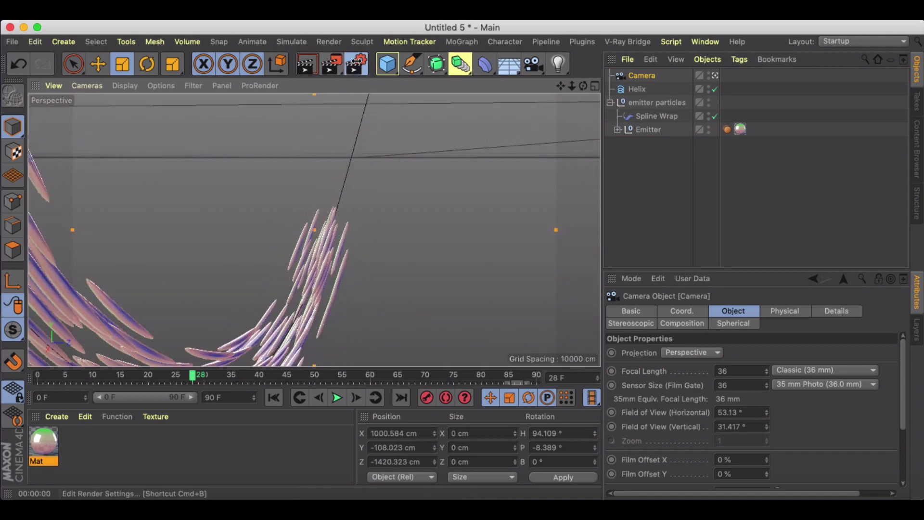
# Render frame 28 to the Picture Viewer, agreeing to stop the previous render.
pyautogui.click(332, 65)
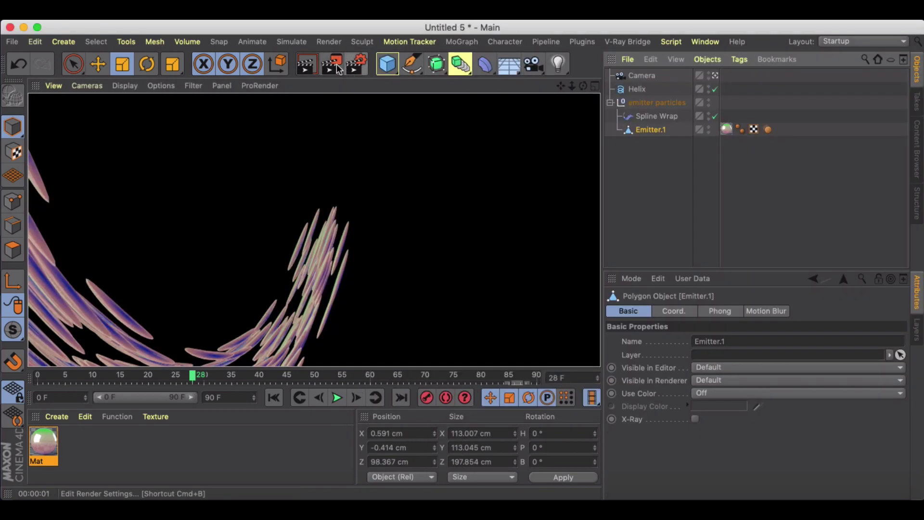
pyautogui.click(336, 67)
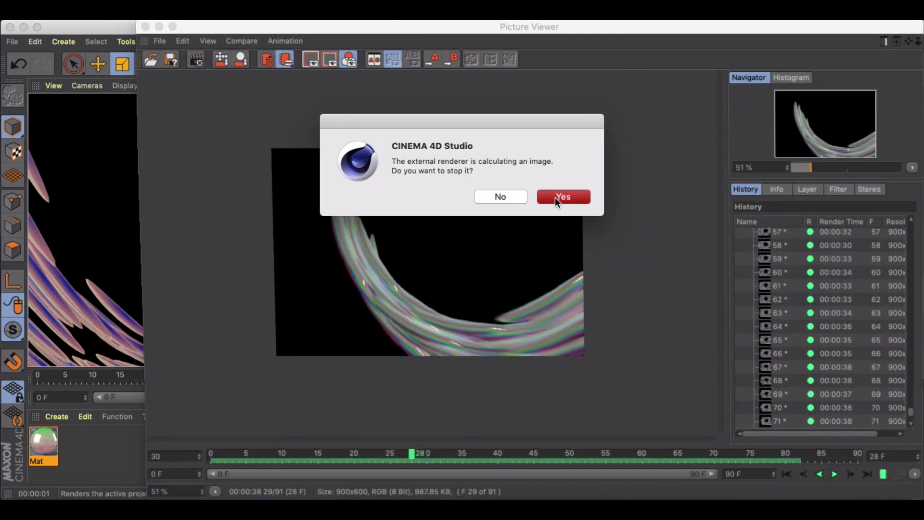
pyautogui.click(558, 196)
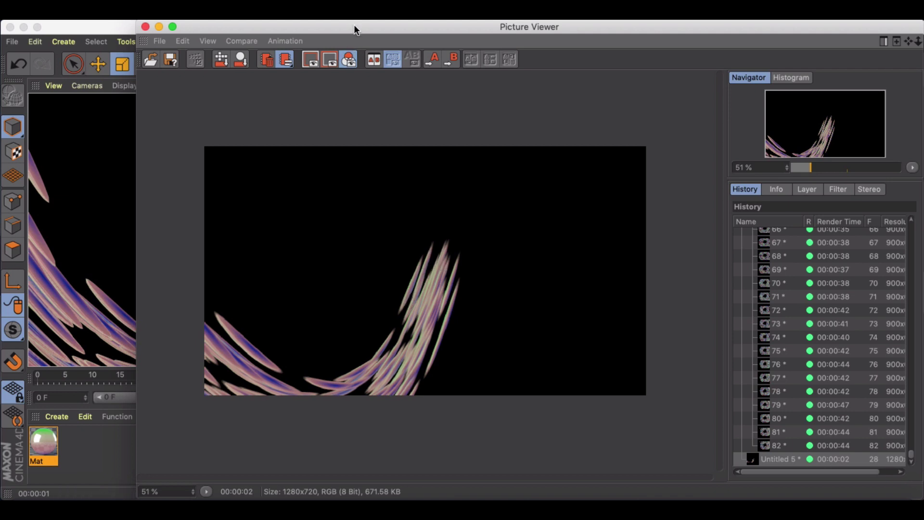
# Shift the Picture Viewer aside and back, then open the earlier Untitled 3 render from History.
pyautogui.moveTo(374, 27); pyautogui.dragTo(611, 27)
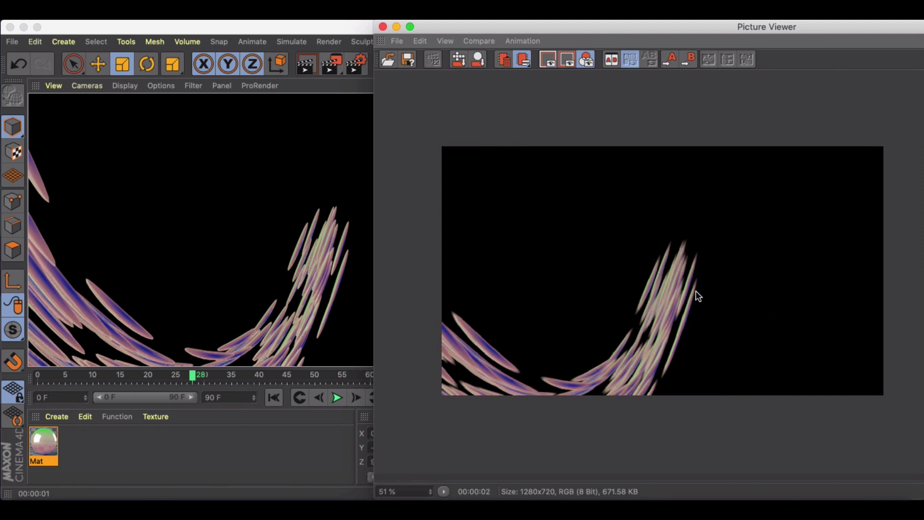
pyautogui.moveTo(575, 31); pyautogui.dragTo(272, 29)
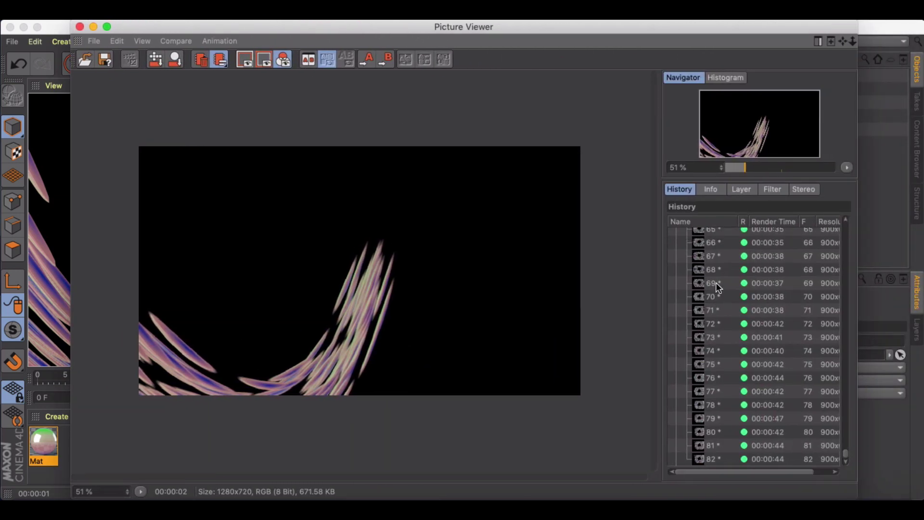
pyautogui.scroll(5, 716, 284)
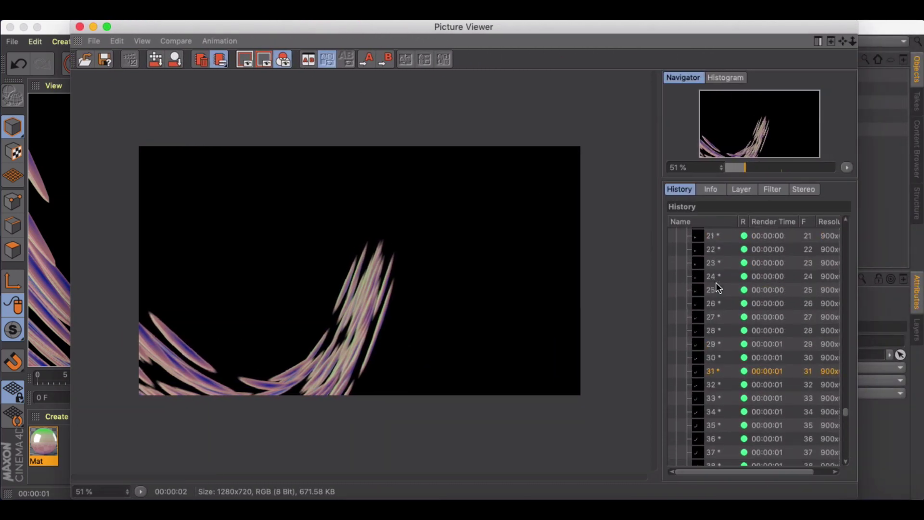
pyautogui.scroll(-5, 715, 288)
pyautogui.click(711, 394)
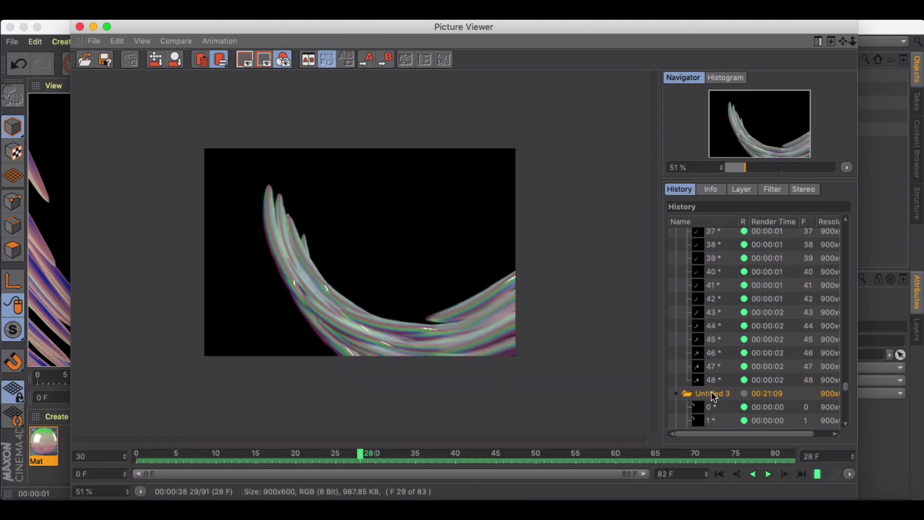
# Rewind, play and scrub Untitled 3 back to frame 30, then close the Picture Viewer.
pyautogui.moveTo(360, 453); pyautogui.dragTo(103, 453)
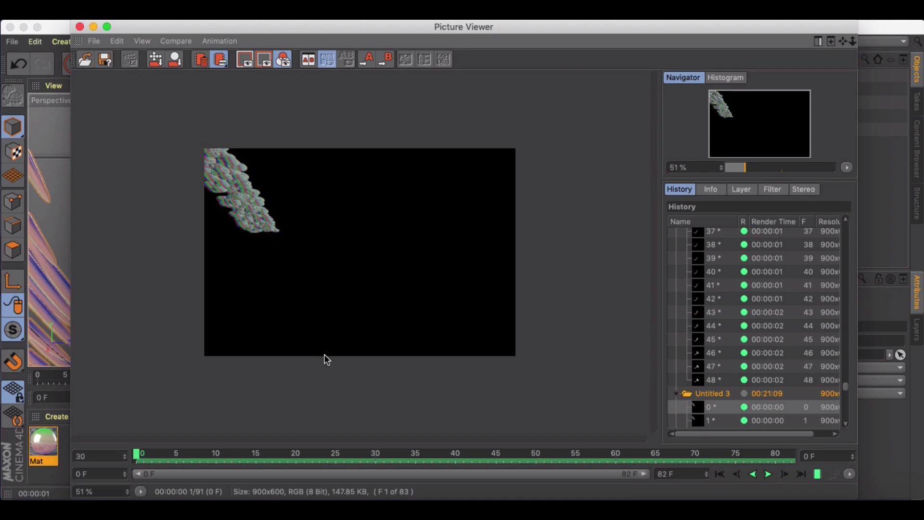
pyautogui.click(766, 474)
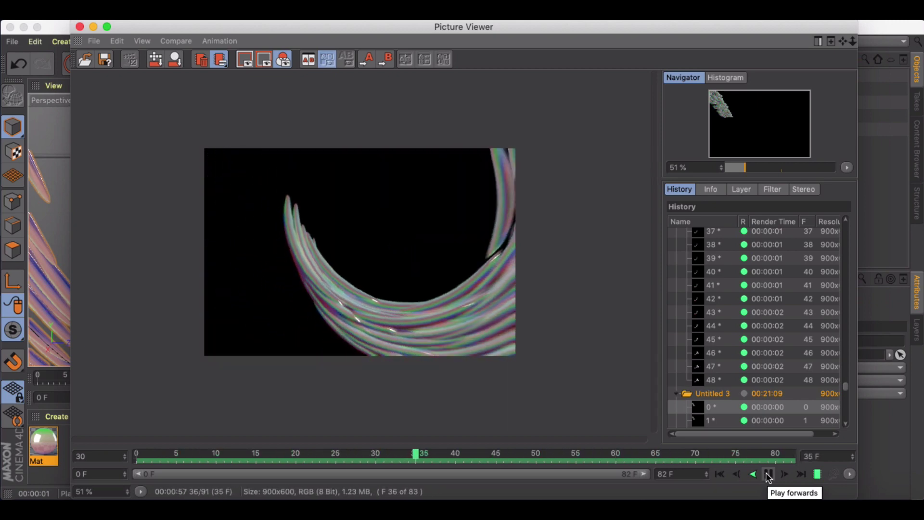
pyautogui.click(768, 476)
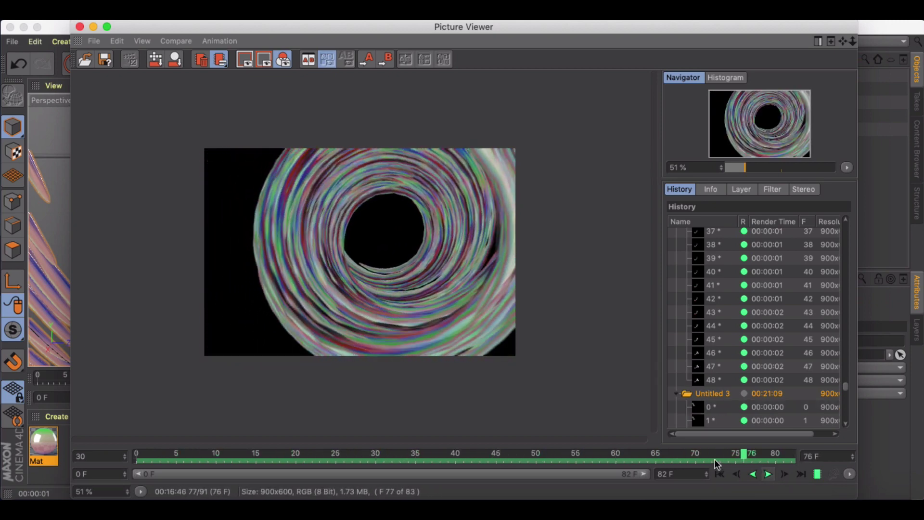
pyautogui.moveTo(741, 457); pyautogui.dragTo(304, 446)
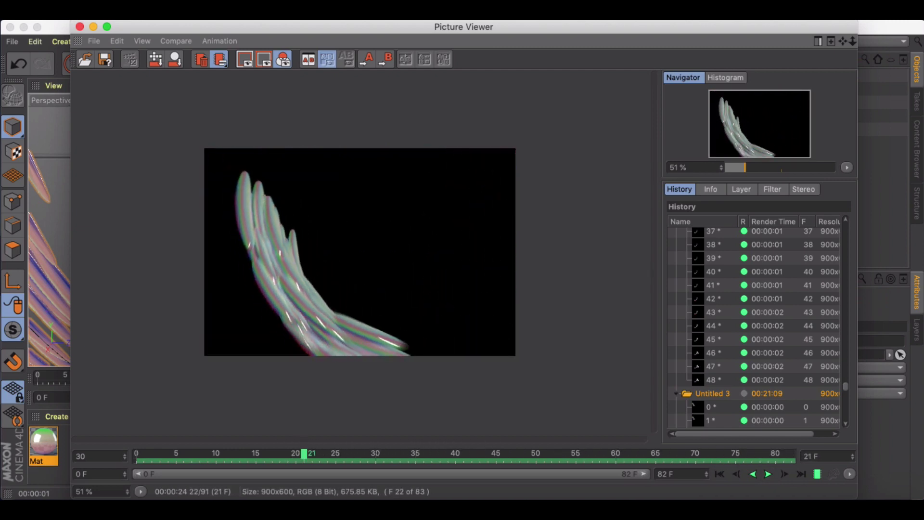
pyautogui.click(78, 28)
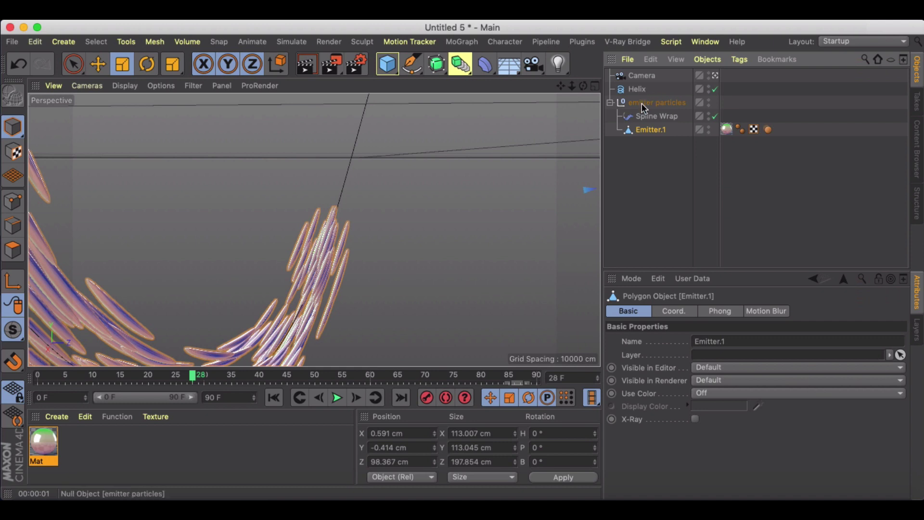
# Leave the scene camera view and add a Text spline object.
pyautogui.click(657, 115)
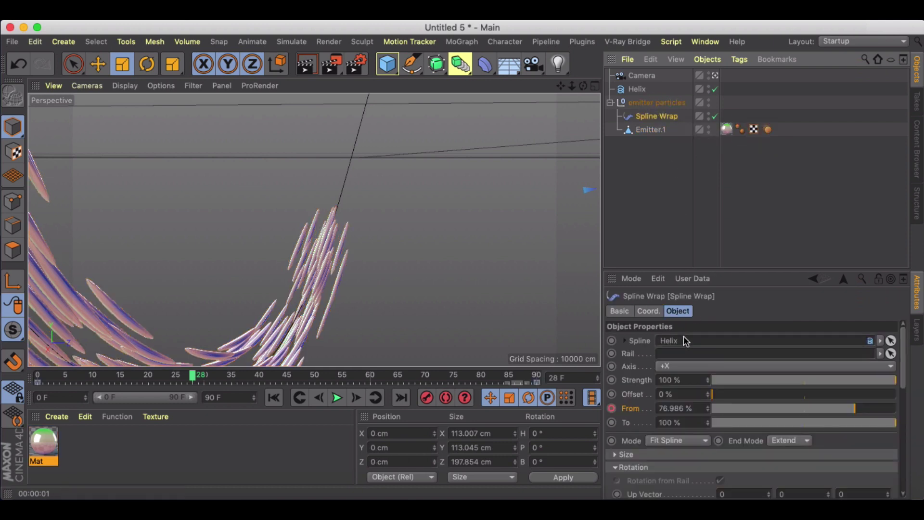
pyautogui.click(412, 63)
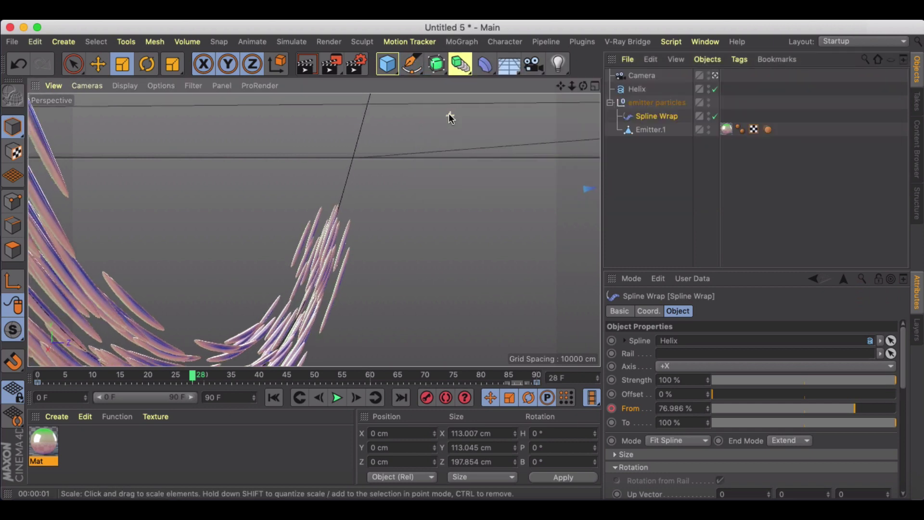
pyautogui.click(714, 76)
pyautogui.scroll(-3, 272, 192)
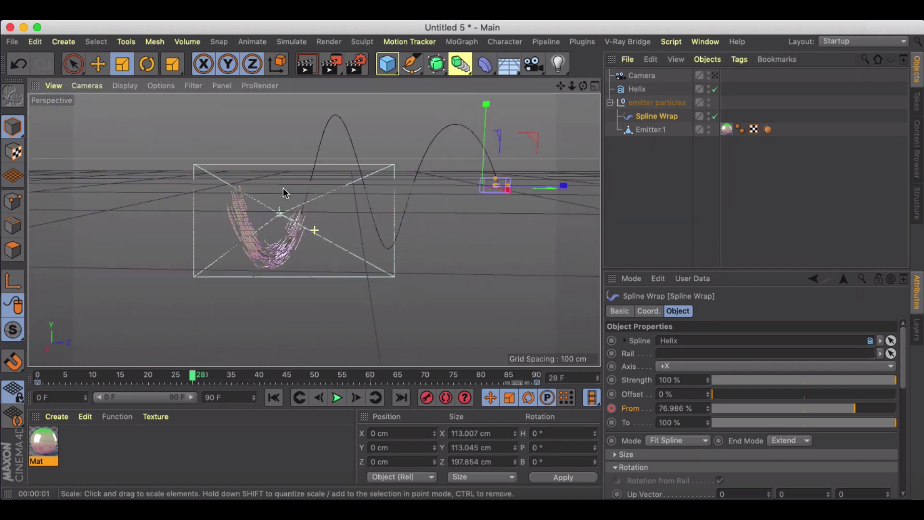
pyautogui.click(412, 63)
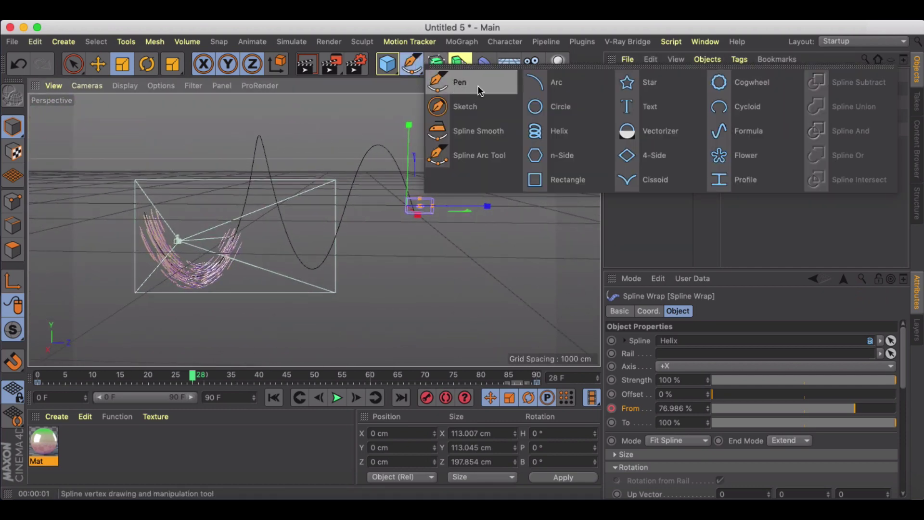
pyautogui.click(650, 107)
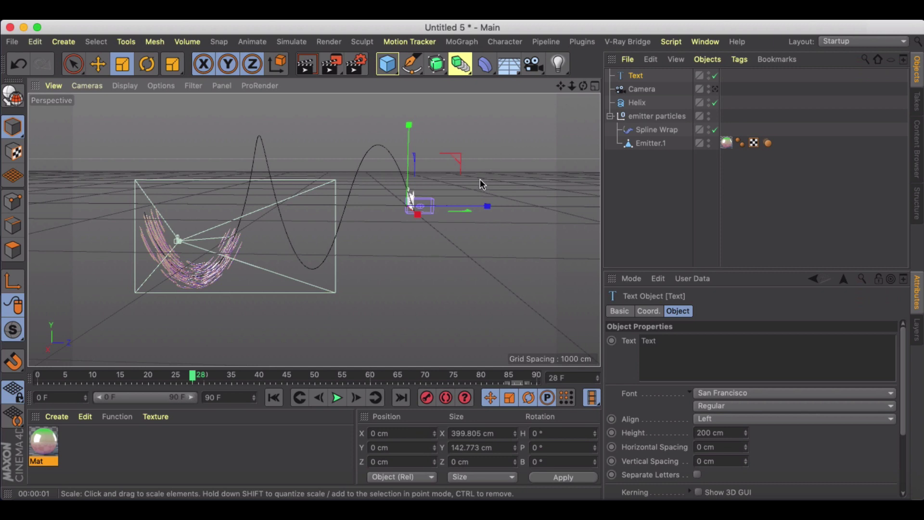
# Rotate the Text spline and place it at Y -439.9 cm, Z -1963 cm.
pyautogui.press('r')
pyautogui.moveTo(423, 200); pyautogui.dragTo(554, 197)
pyautogui.press('e')
pyautogui.moveTo(454, 210); pyautogui.dragTo(260, 175)
pyautogui.press('t')
pyautogui.press('e')
pyautogui.moveTo(270, 132); pyautogui.dragTo(270, 188)
pyautogui.moveTo(351, 259); pyautogui.dragTo(306, 247)
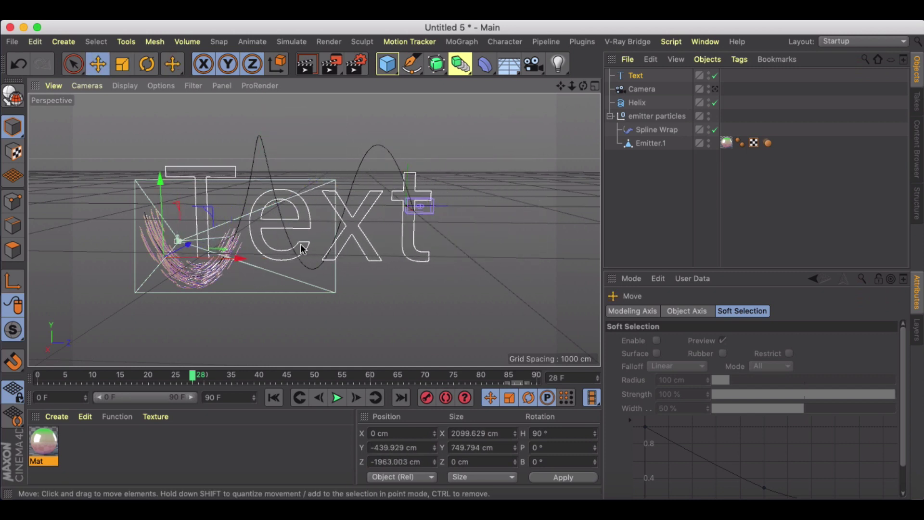
# Point the Spline Wrap at the Text spline and play the animation from frame 0.
pyautogui.click(654, 126)
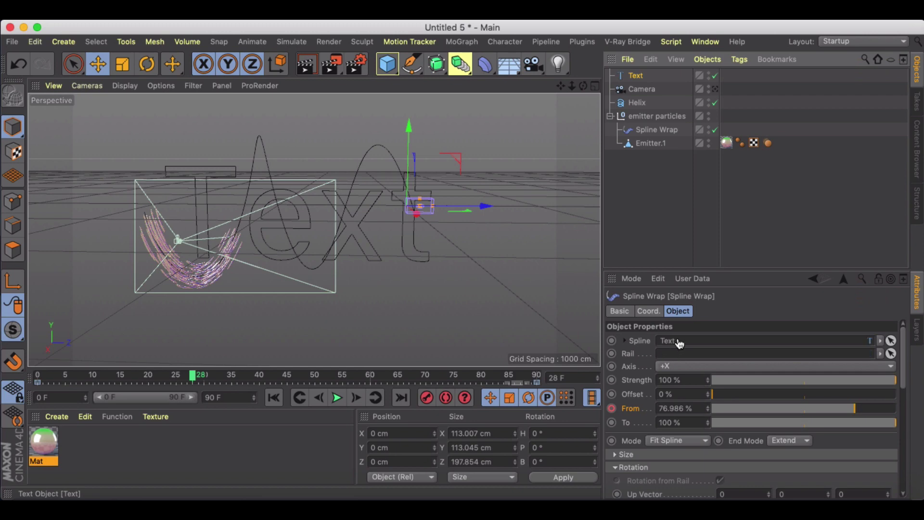
pyautogui.click(274, 397)
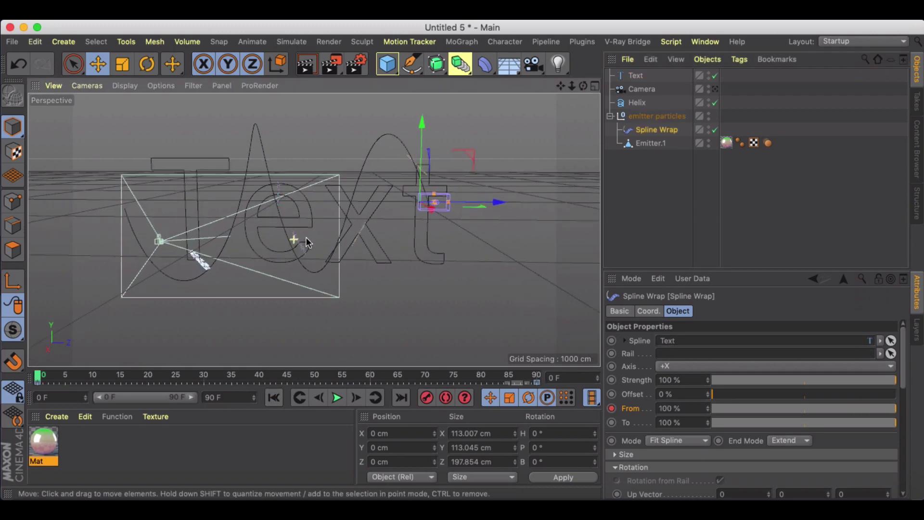
pyautogui.scroll(-5, 303, 239)
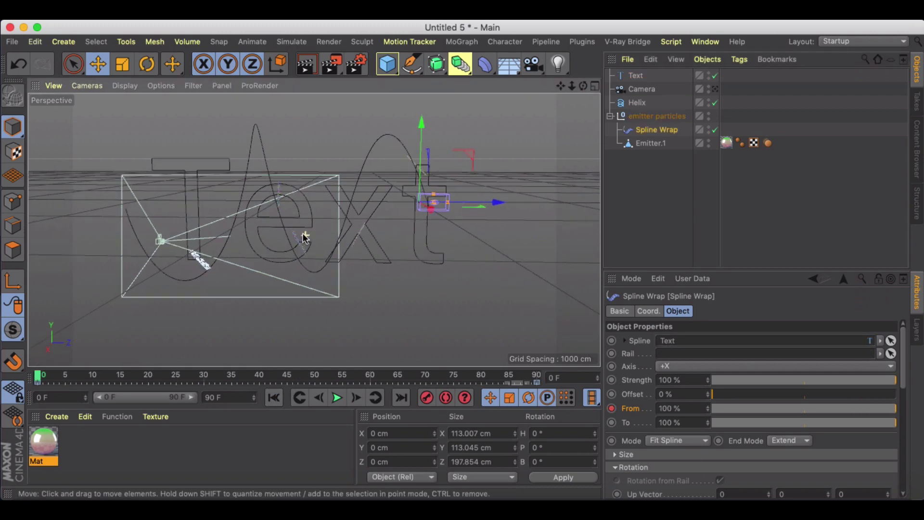
pyautogui.click(340, 397)
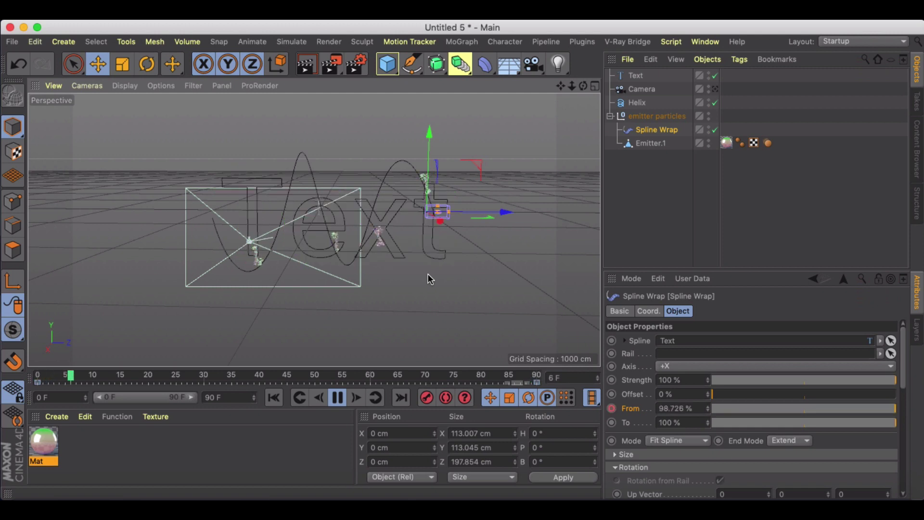
# Extend the animation to 150 frames and move the 0% From key to frame 115.
pyautogui.click(338, 399)
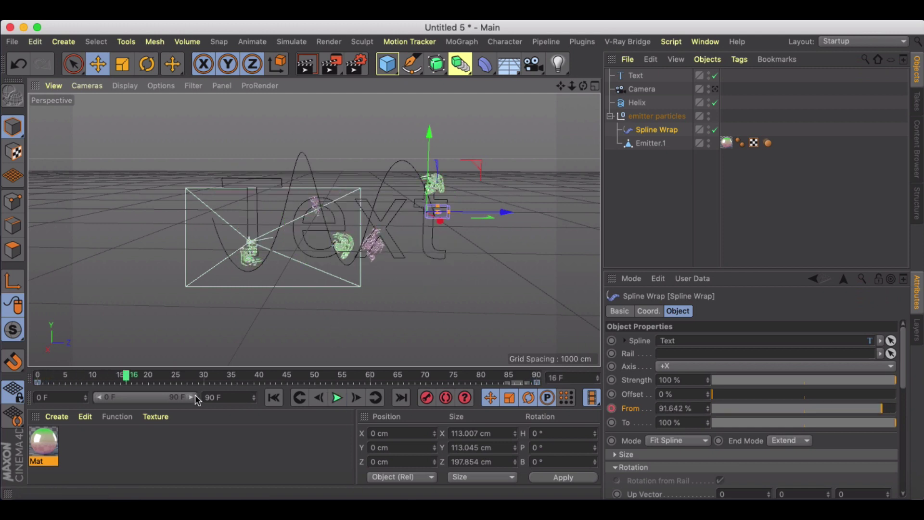
pyautogui.click(253, 396)
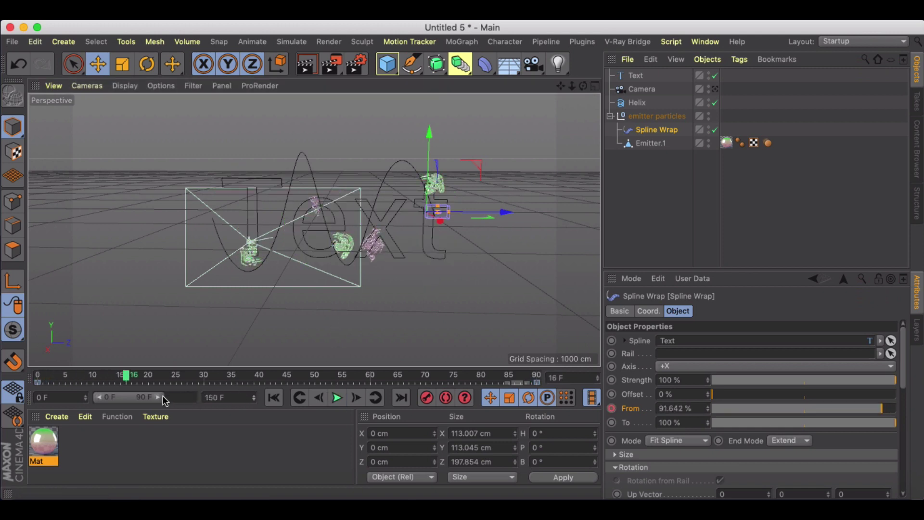
pyautogui.moveTo(161, 396); pyautogui.dragTo(221, 397)
pyautogui.click(340, 380)
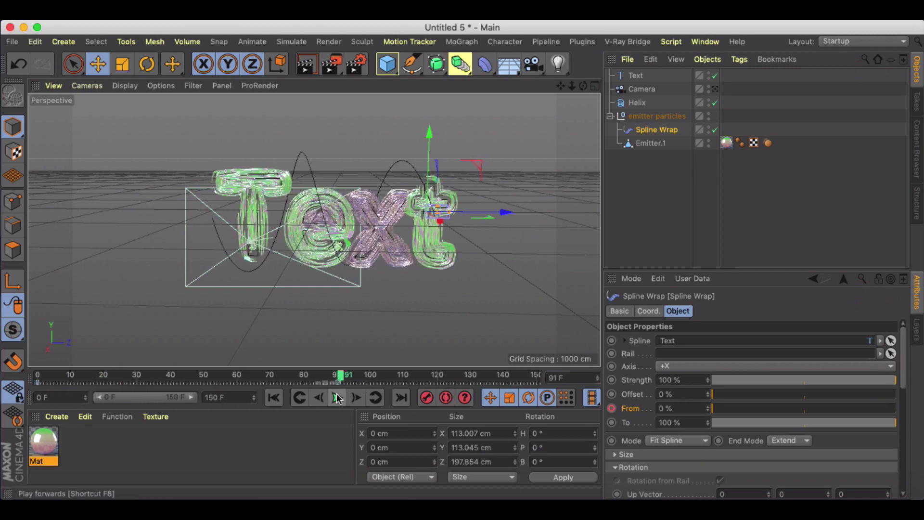
pyautogui.click(337, 398)
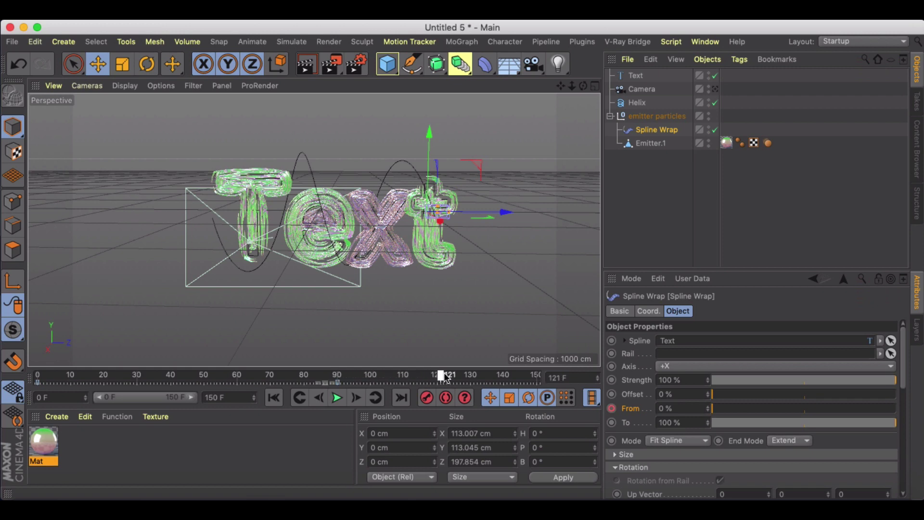
pyautogui.moveTo(340, 383); pyautogui.dragTo(419, 380)
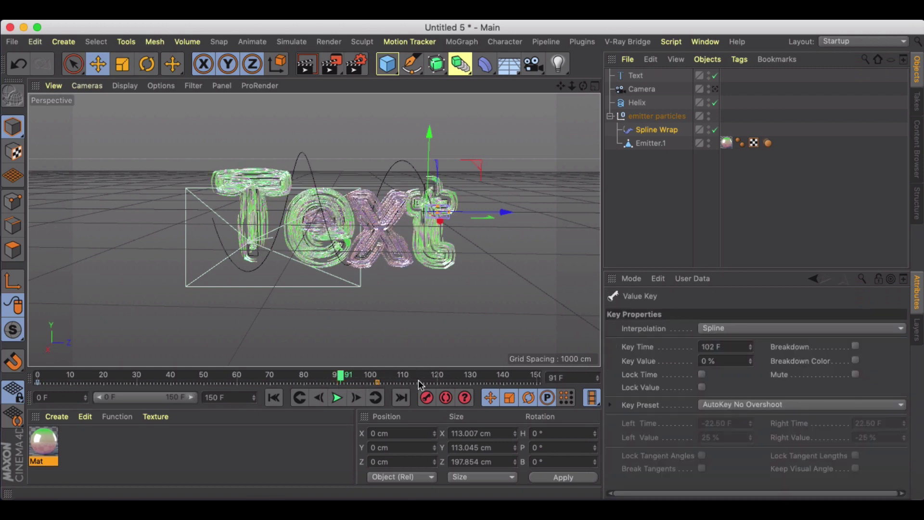
pyautogui.click(338, 397)
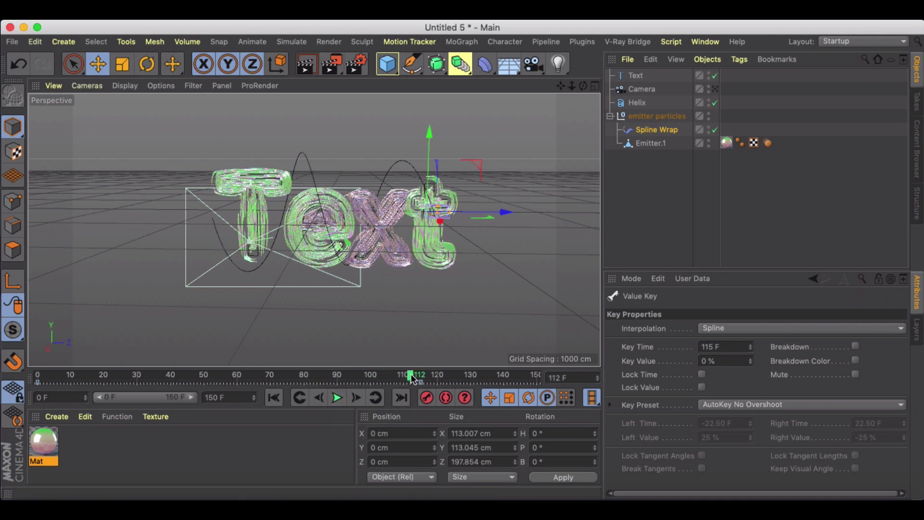
pyautogui.moveTo(357, 379); pyautogui.dragTo(311, 375)
# Jump to frame 101 and render it in the viewport.
pyautogui.click(373, 377)
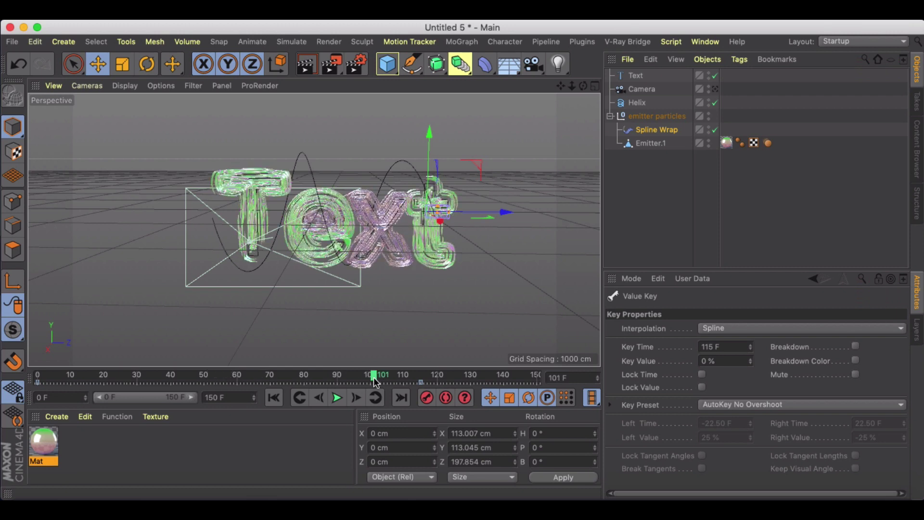
pyautogui.click(306, 64)
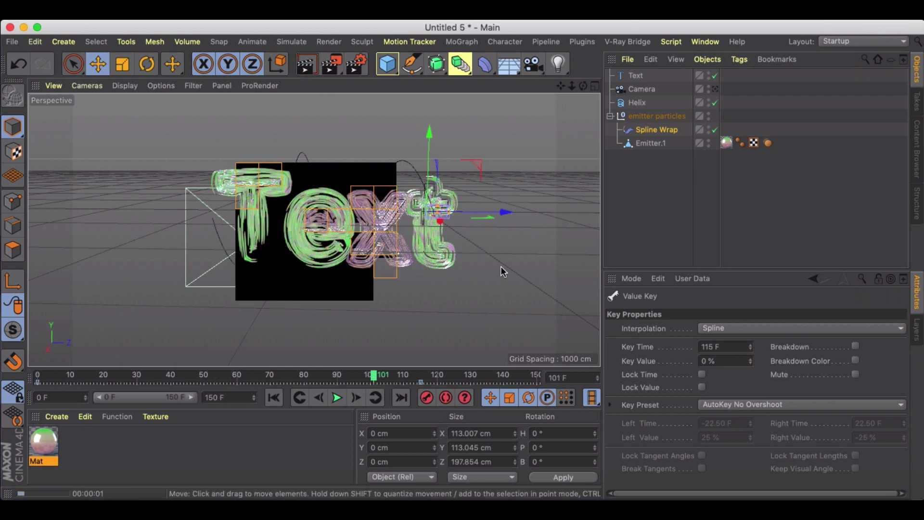